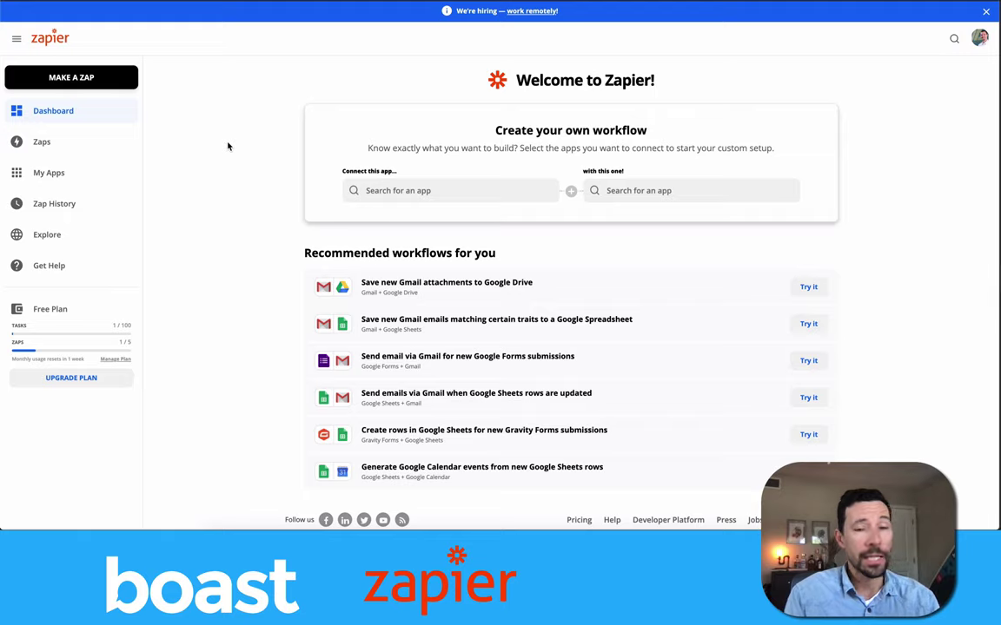
Pick Boast as the first app, correcting the misspelled search 'boost'.
{"action": "left_click", "coordinate": [400, 191]}
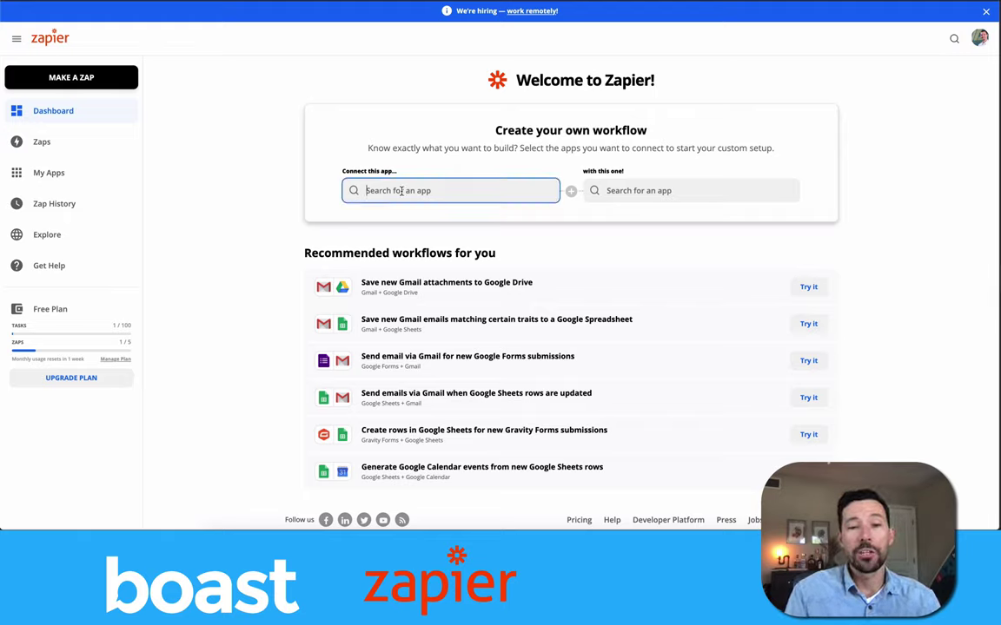
{"action": "type", "text": "boost"}
{"action": "key", "text": "BackSpace"}
{"action": "key", "text": "BackSpace"}
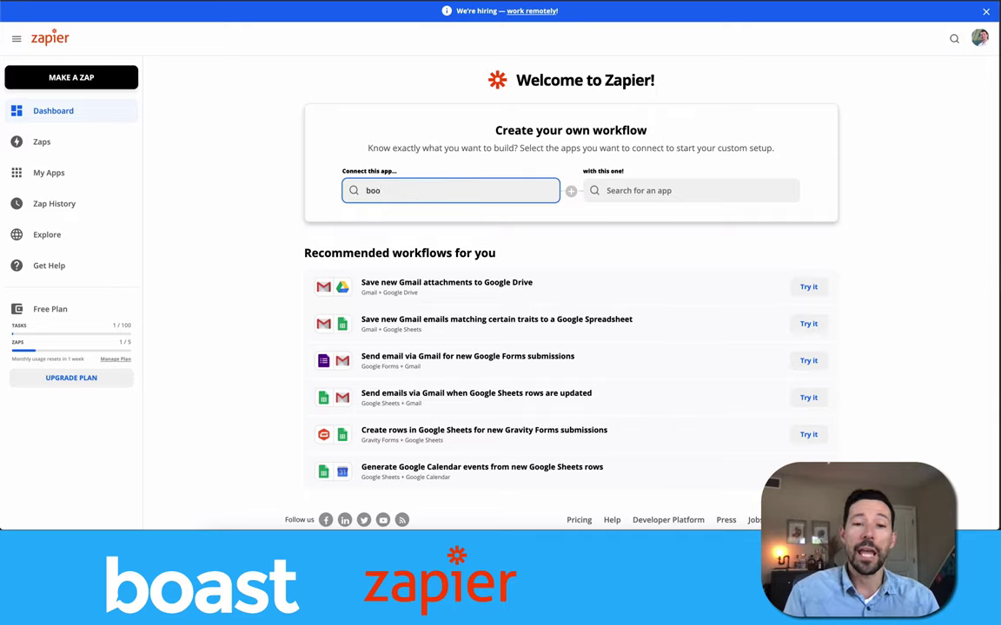
{"action": "key", "text": "BackSpace"}
{"action": "type", "text": "ast"}
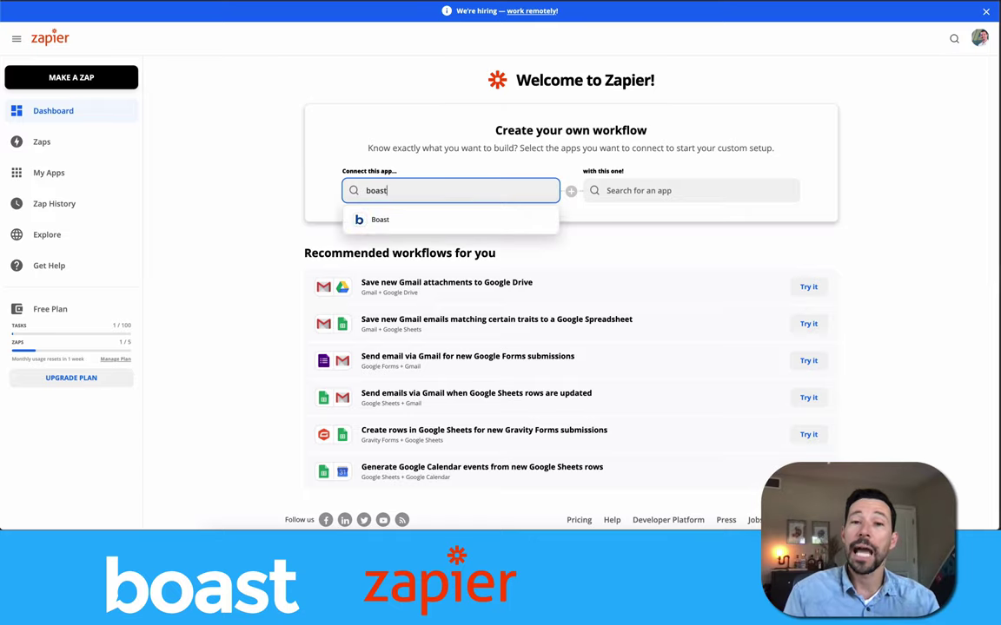
{"action": "left_click", "coordinate": [397, 224]}
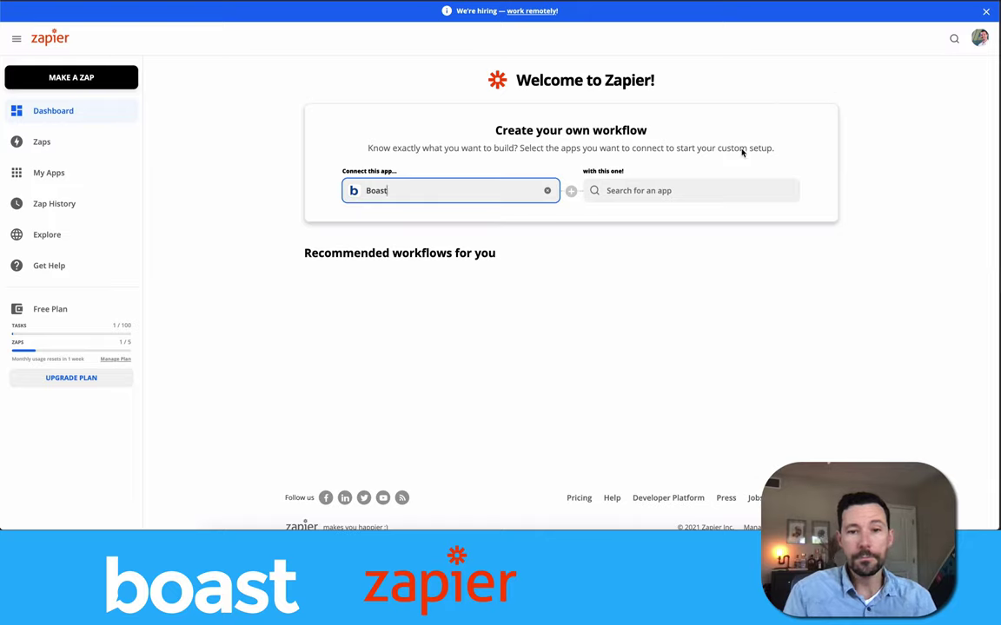
Pair Boast with Dropbox as the second app.
{"action": "left_click", "coordinate": [691, 187]}
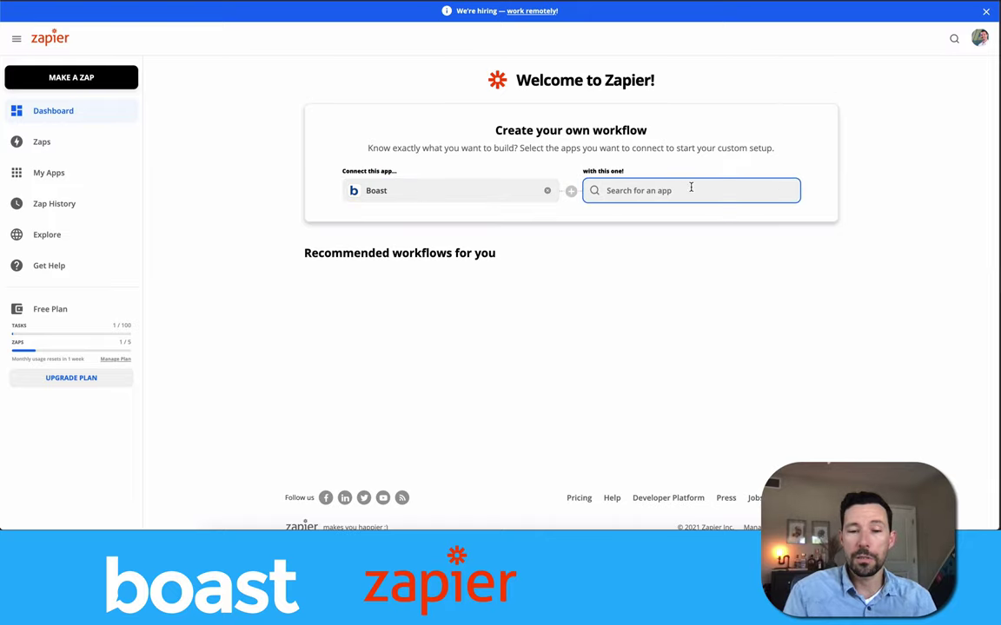
{"action": "type", "text": "dropbox"}
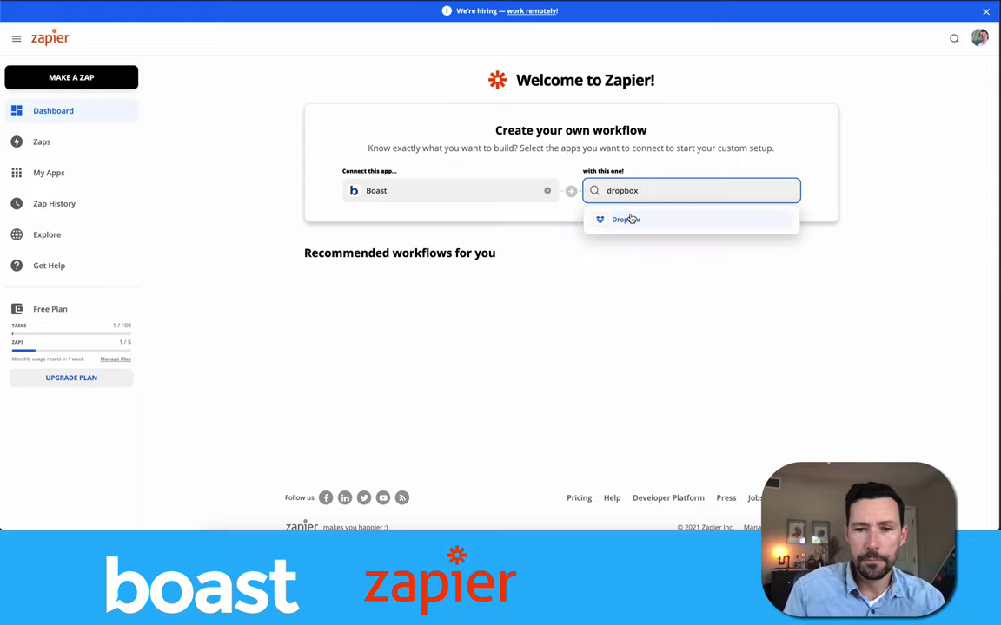
{"action": "left_click", "coordinate": [625, 216]}
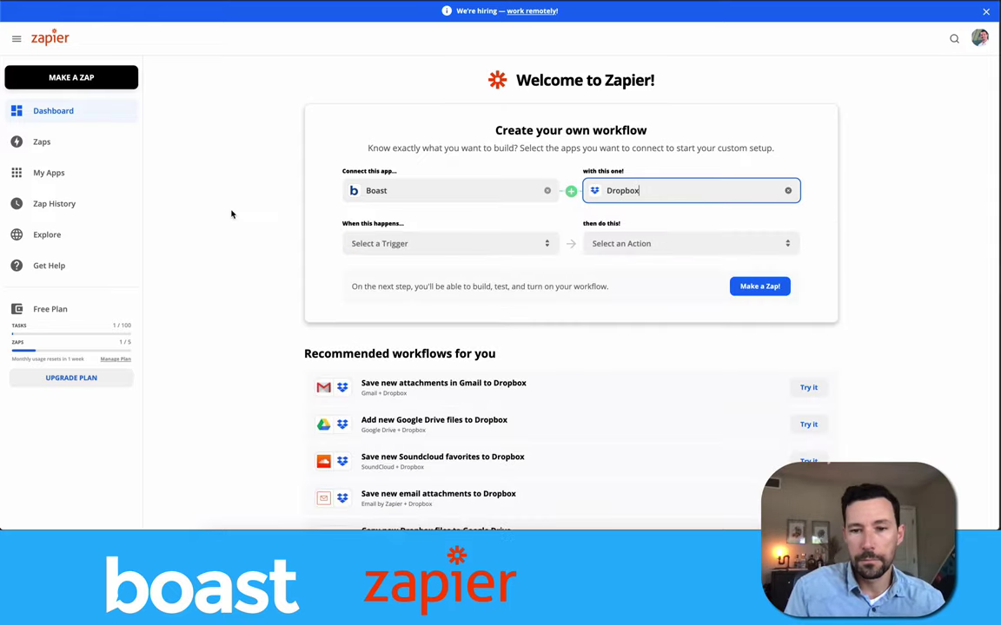
Set the Boast trigger event to Response Published.
{"action": "scroll", "coordinate": [261, 226], "scroll_direction": "down", "scroll_amount": 1}
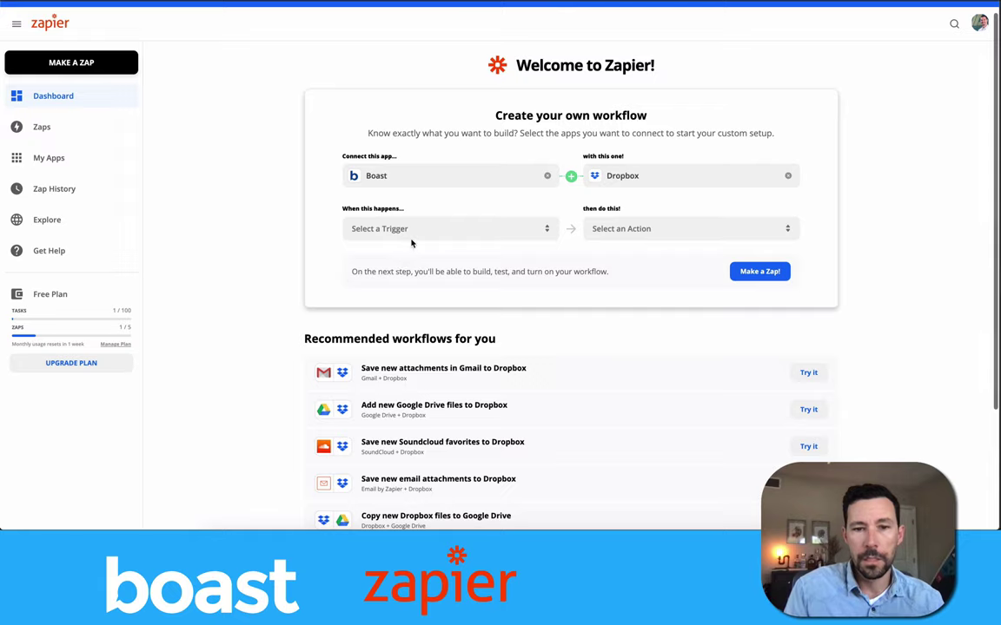
{"action": "left_click", "coordinate": [414, 230]}
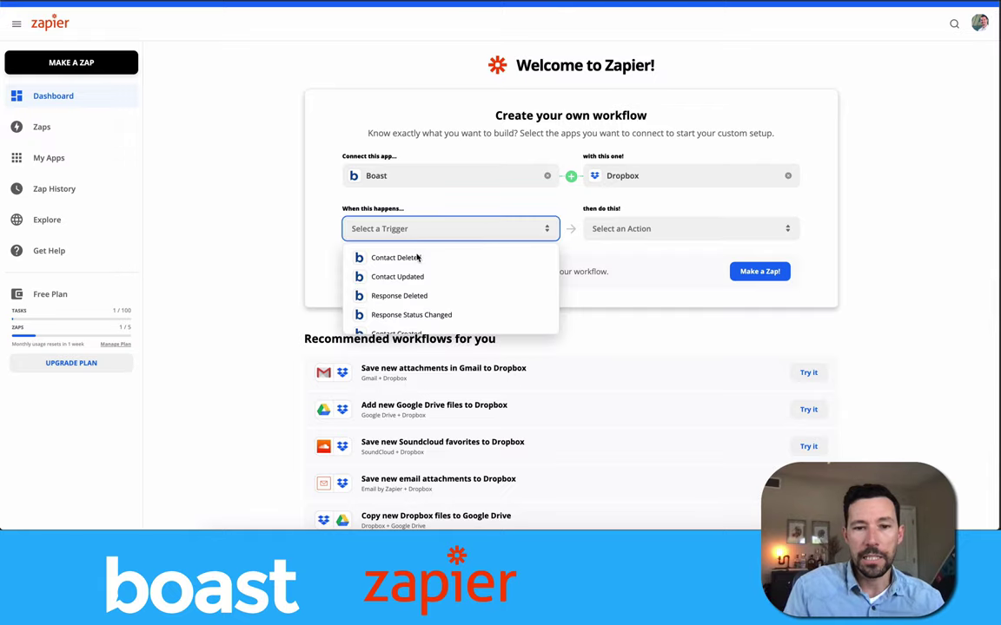
{"action": "scroll", "coordinate": [419, 278], "scroll_direction": "down", "scroll_amount": 3}
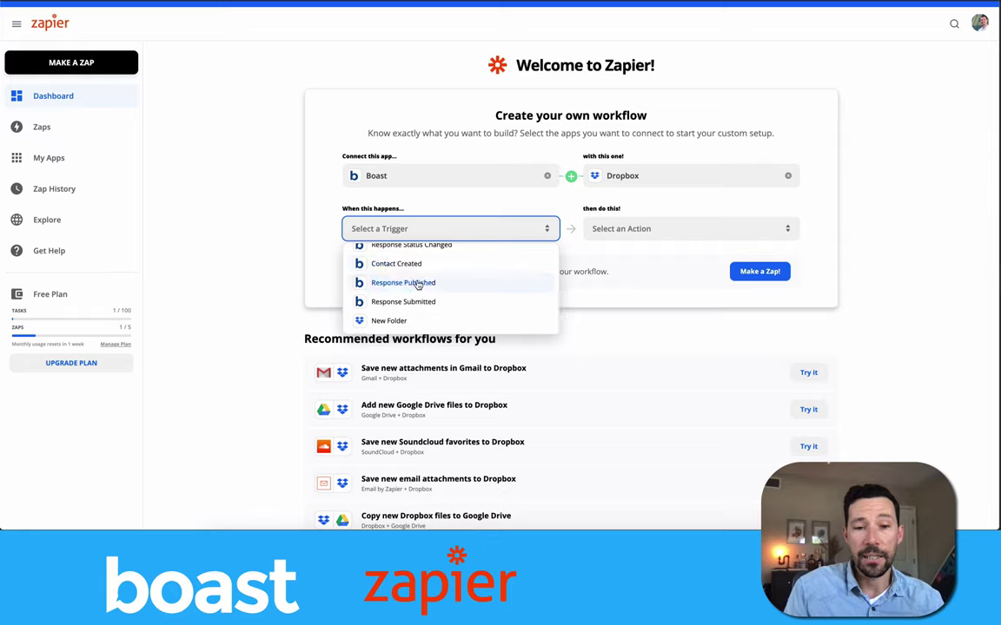
{"action": "left_click", "coordinate": [418, 283]}
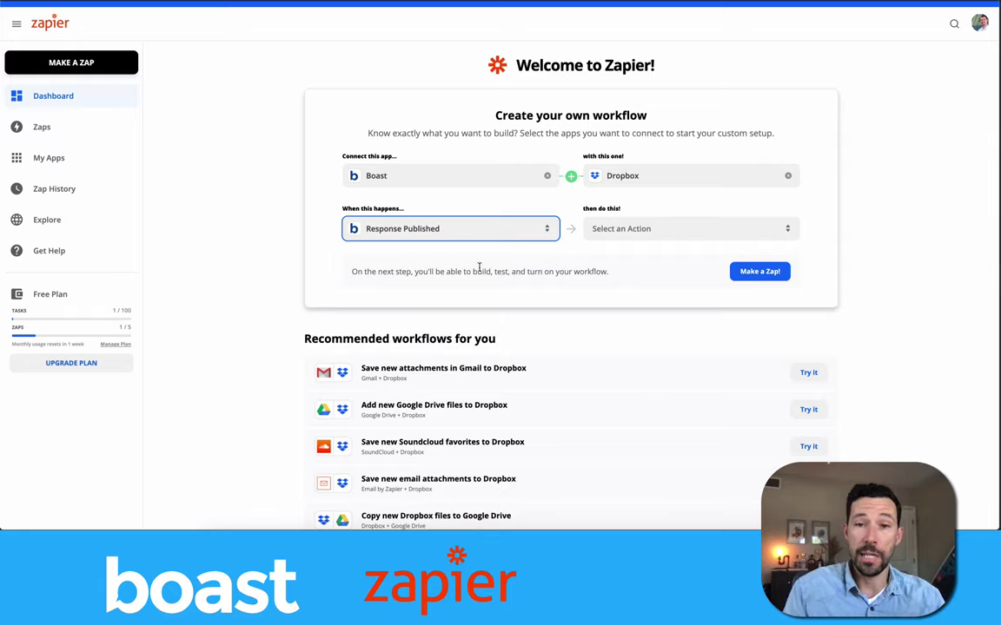
Set the Dropbox action to Upload File.
{"action": "left_click", "coordinate": [641, 233]}
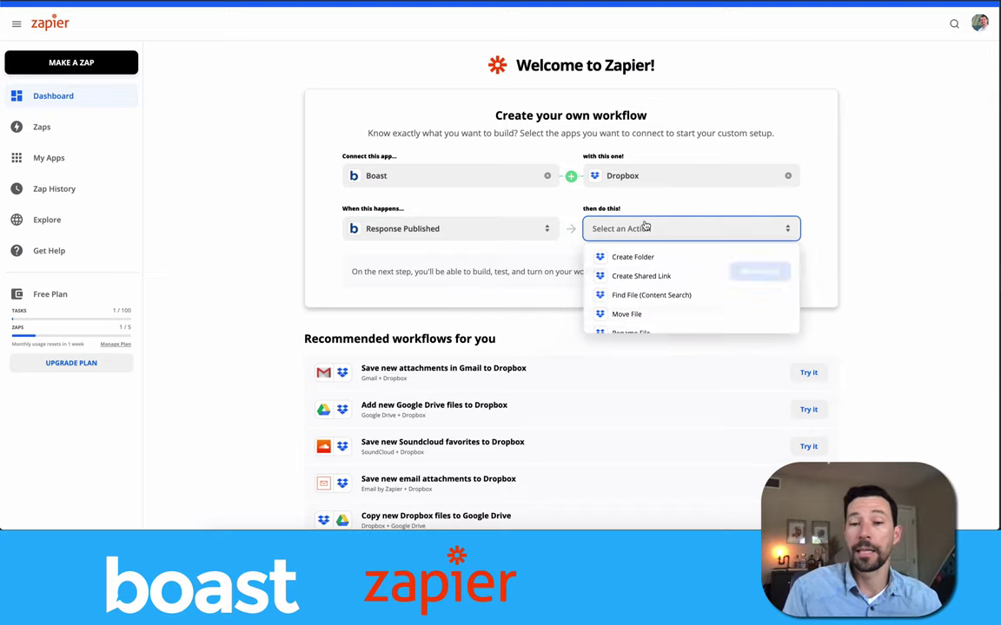
{"action": "scroll", "coordinate": [663, 262], "scroll_direction": "down", "scroll_amount": 2}
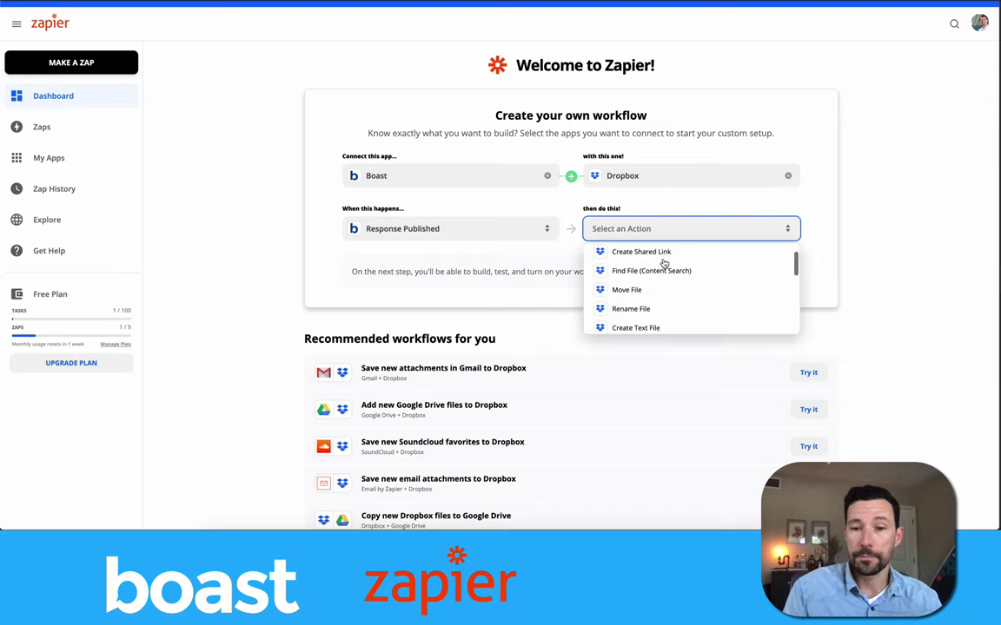
{"action": "scroll", "coordinate": [663, 262], "scroll_direction": "down", "scroll_amount": 3}
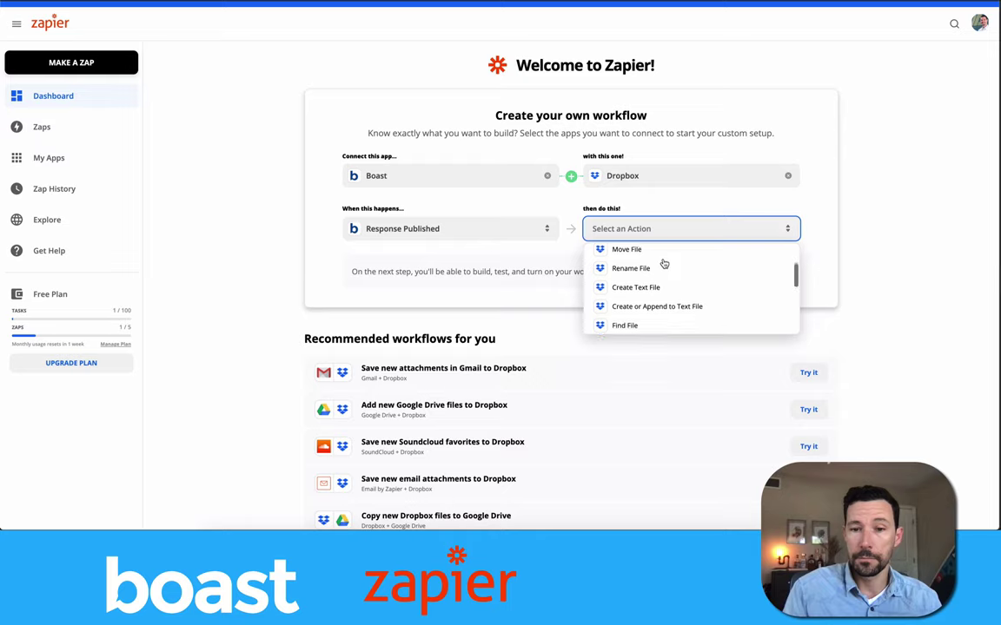
{"action": "scroll", "coordinate": [683, 287], "scroll_direction": "down", "scroll_amount": 3}
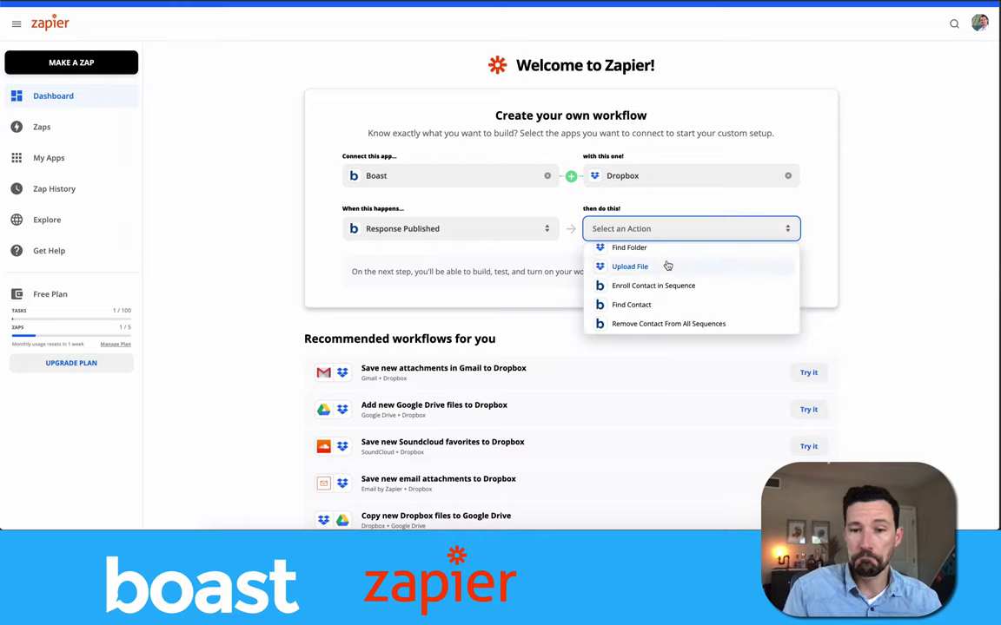
{"action": "left_click", "coordinate": [668, 266]}
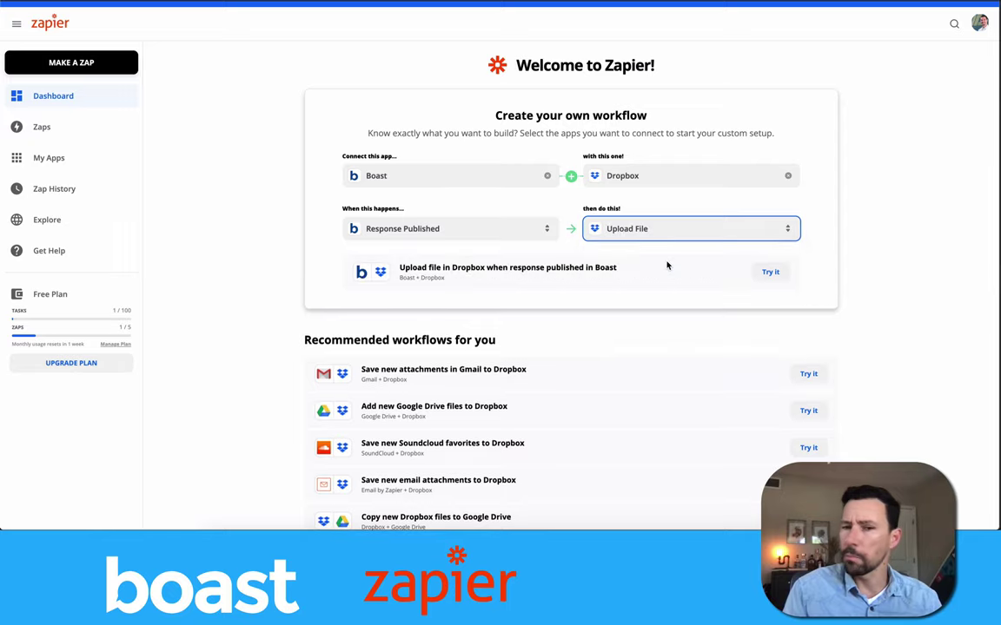
{"action": "left_click", "coordinate": [863, 177]}
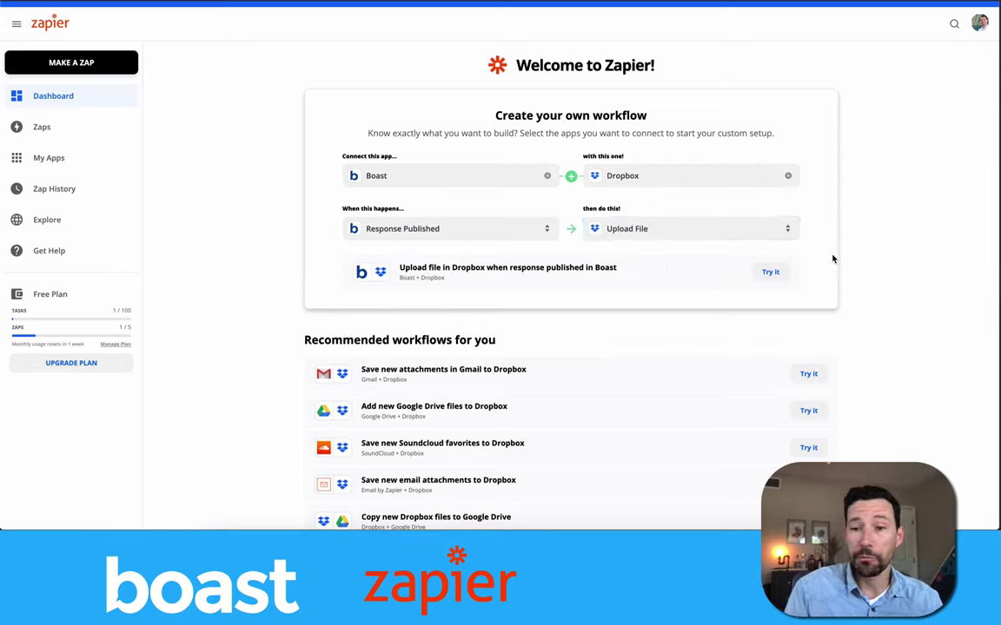
Try the suggested 'Upload file in Dropbox when response published in Boast' zap in the editor.
{"action": "left_click", "coordinate": [769, 274]}
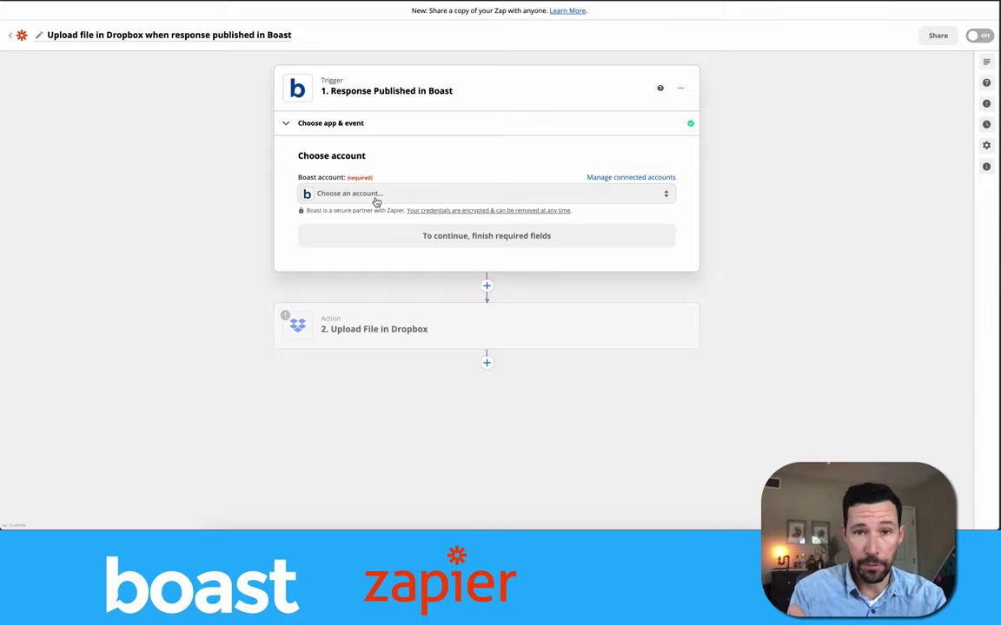
Select the connected Boast account for the Response Published trigger and continue.
{"action": "left_click", "coordinate": [376, 194]}
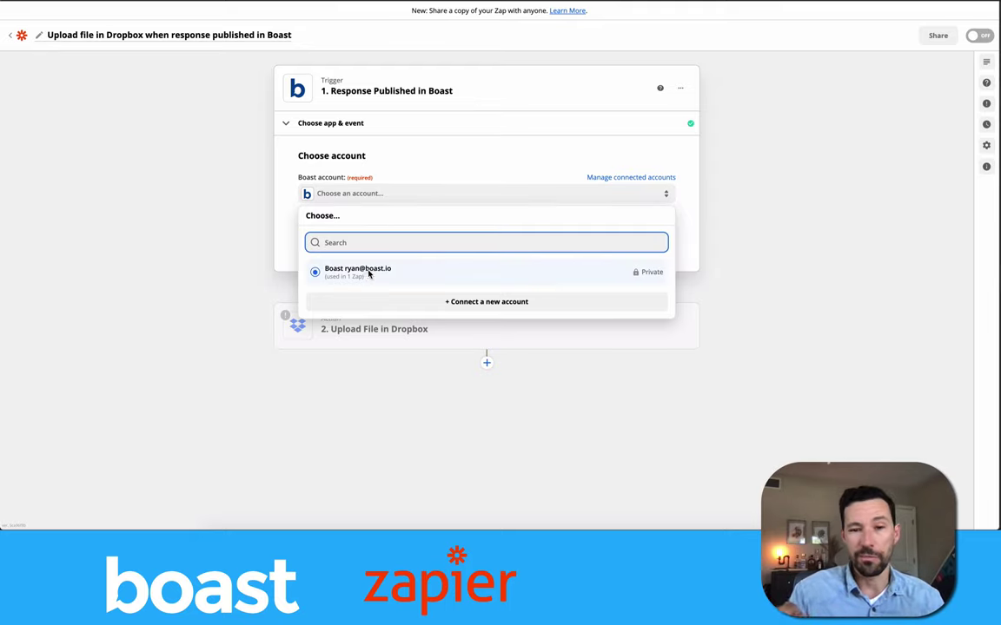
{"action": "left_click", "coordinate": [369, 274]}
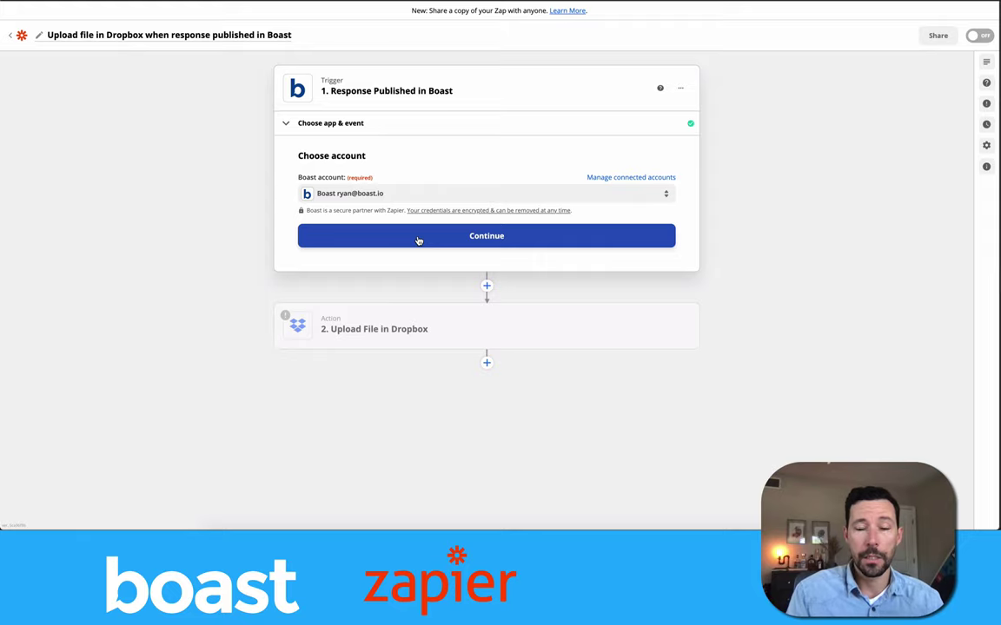
{"action": "left_click", "coordinate": [426, 194]}
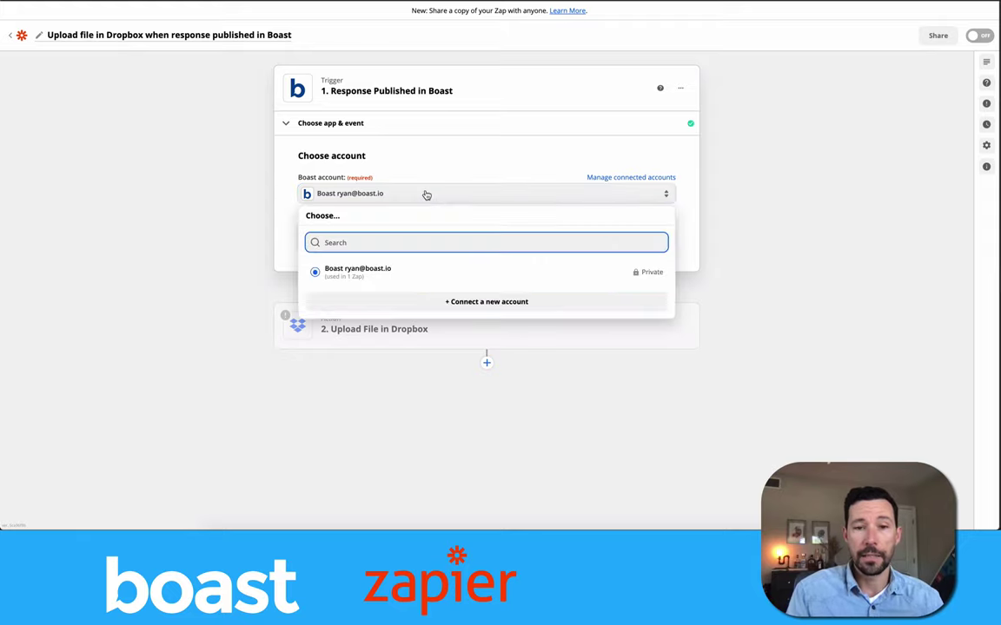
{"action": "left_click", "coordinate": [417, 274]}
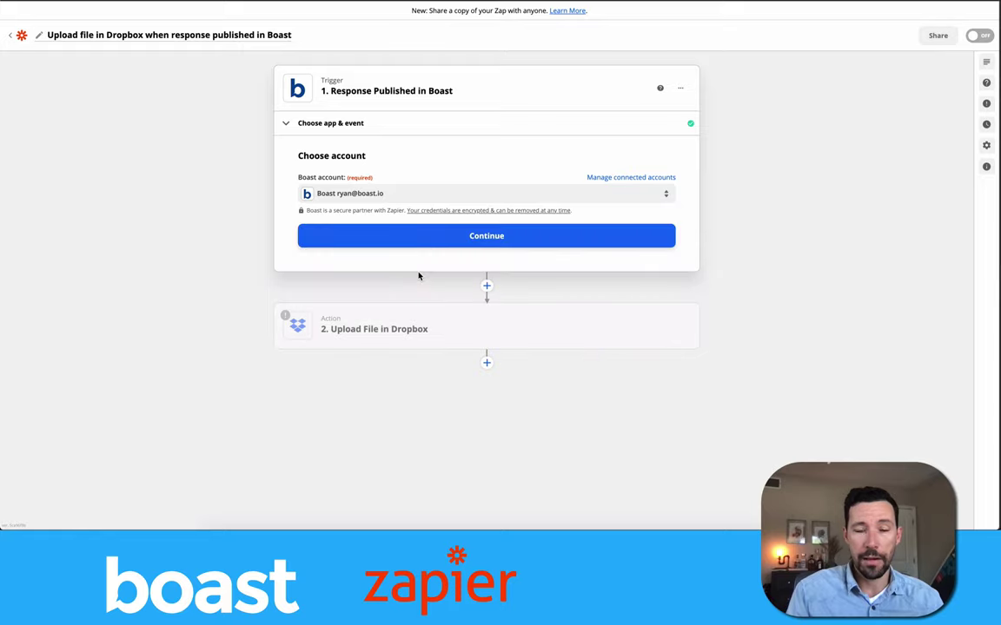
{"action": "left_click", "coordinate": [429, 234]}
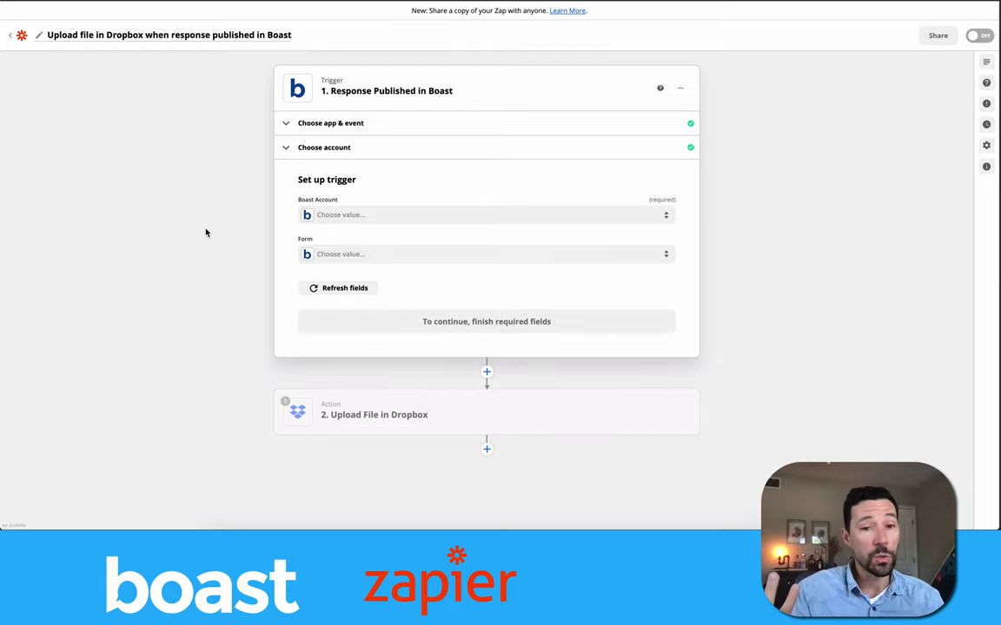
Set the trigger to the Fake Home Sales account and Realtor Evaluation Form, then continue.
{"action": "left_click", "coordinate": [365, 219]}
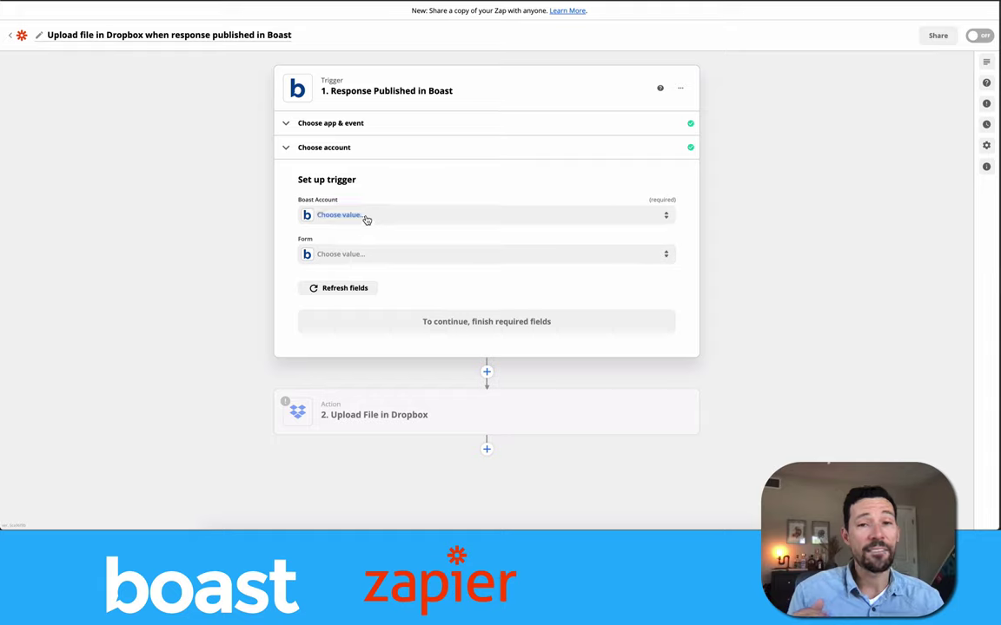
{"action": "left_click", "coordinate": [366, 219]}
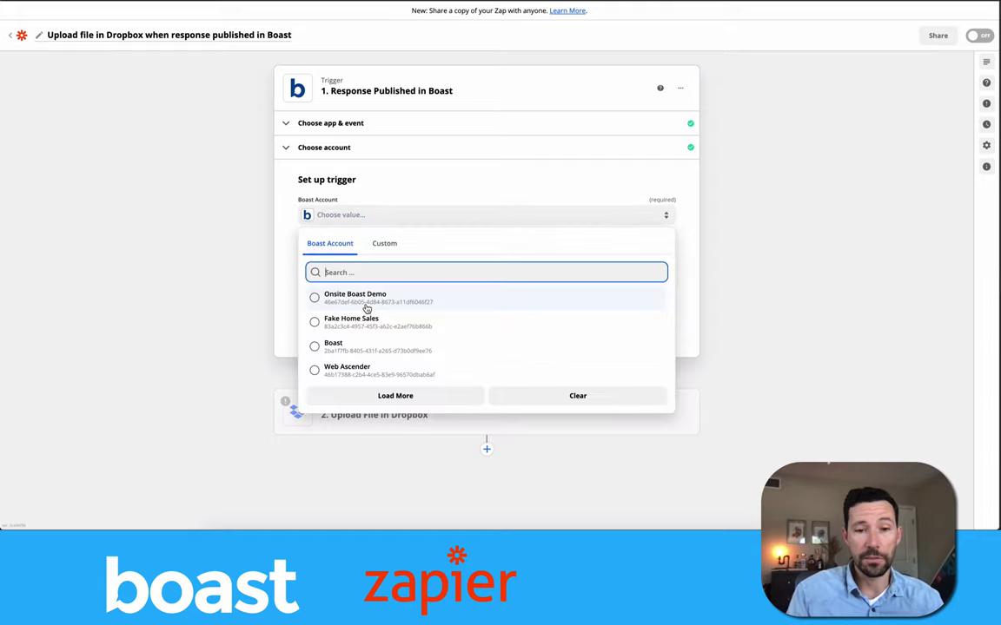
{"action": "left_click", "coordinate": [365, 325]}
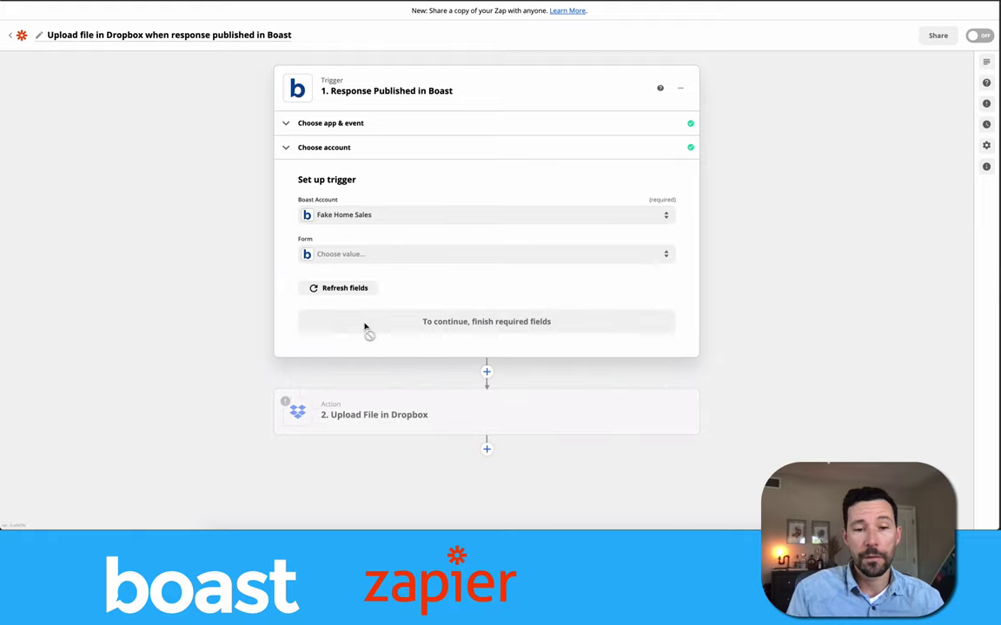
{"action": "left_click", "coordinate": [415, 260]}
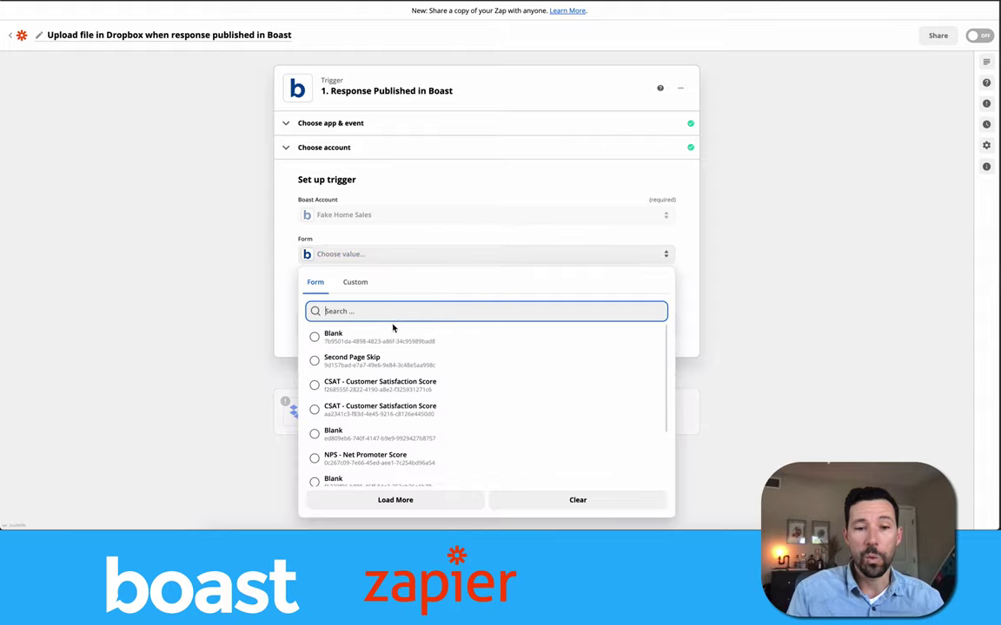
{"action": "scroll", "coordinate": [395, 330], "scroll_direction": "down", "scroll_amount": 3}
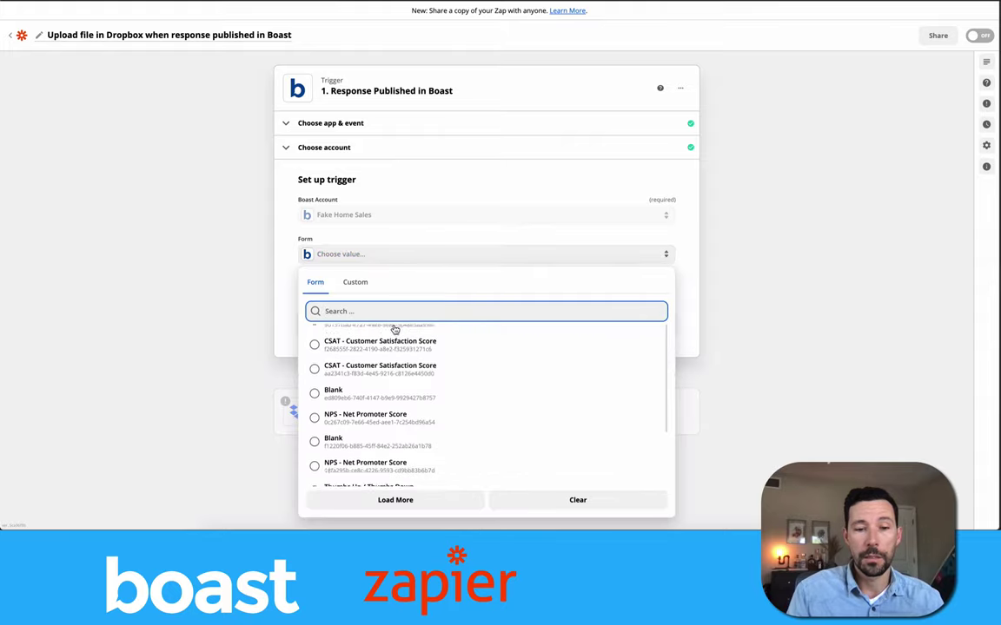
{"action": "scroll", "coordinate": [394, 330], "scroll_direction": "down", "scroll_amount": 2}
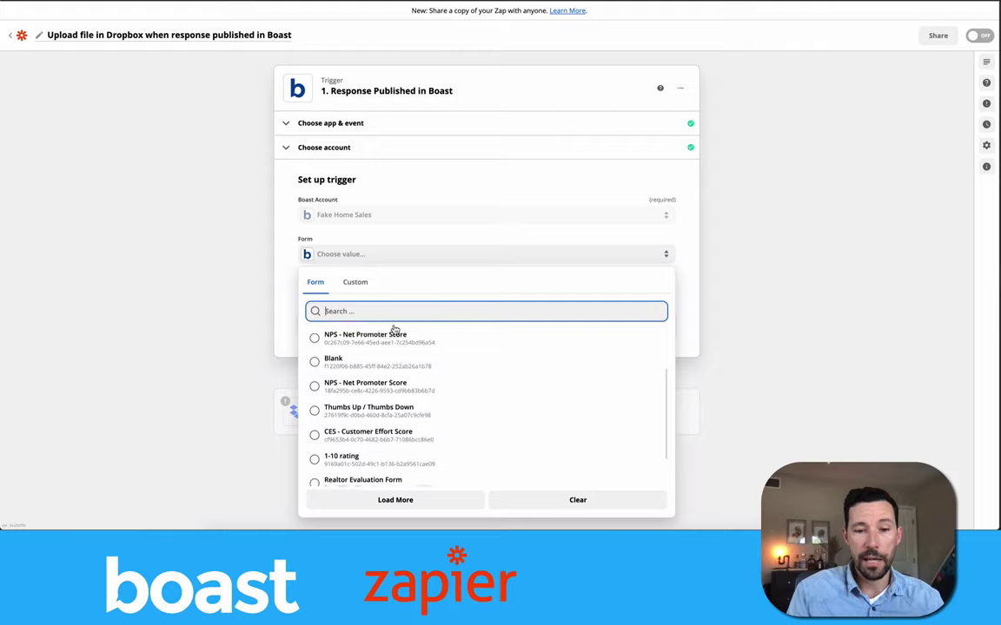
{"action": "scroll", "coordinate": [393, 328], "scroll_direction": "down", "scroll_amount": 1}
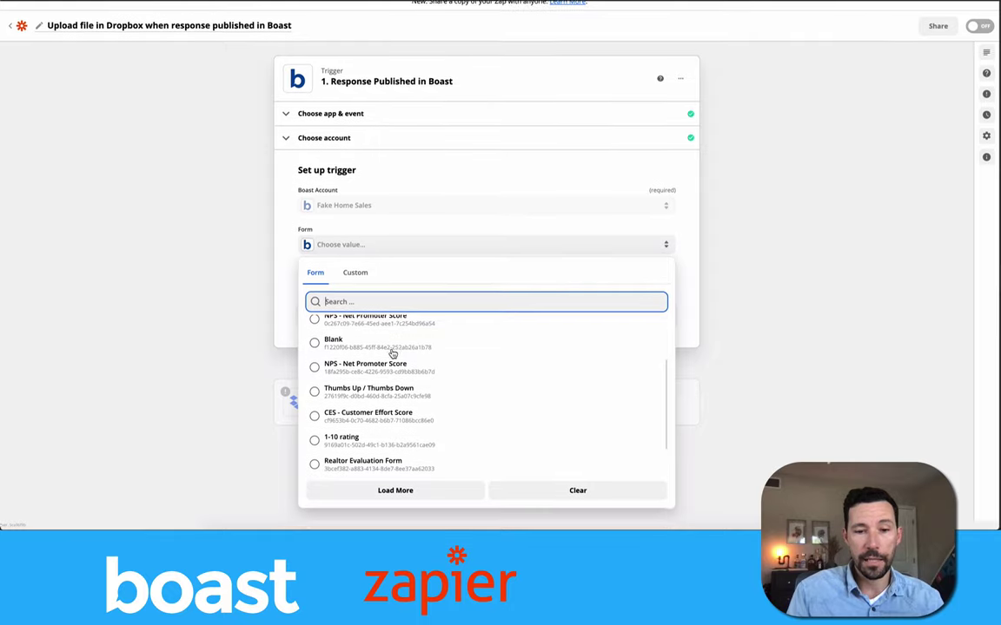
{"action": "left_click", "coordinate": [366, 463]}
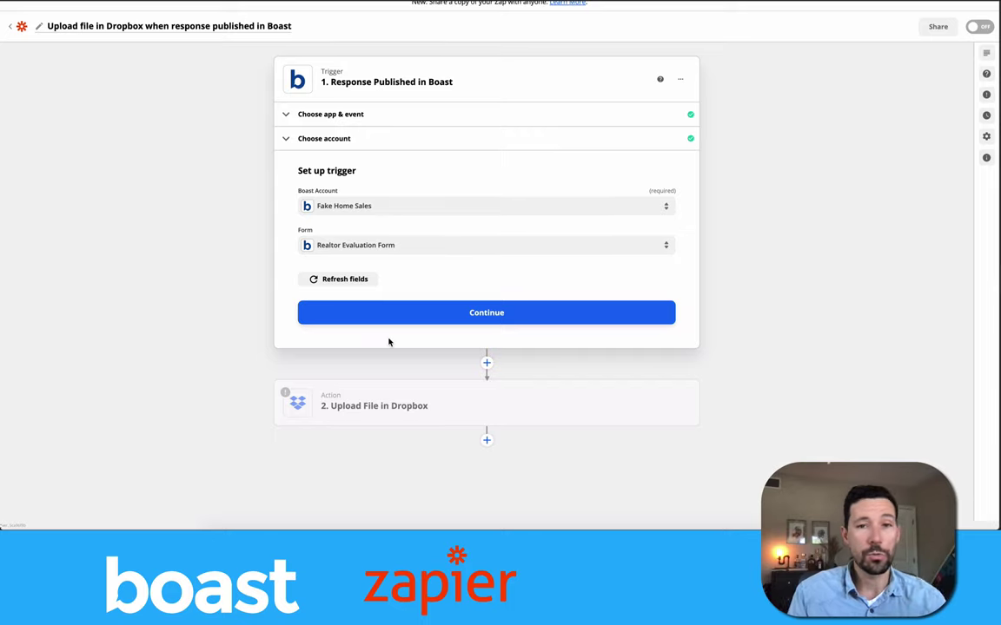
{"action": "left_click", "coordinate": [404, 321]}
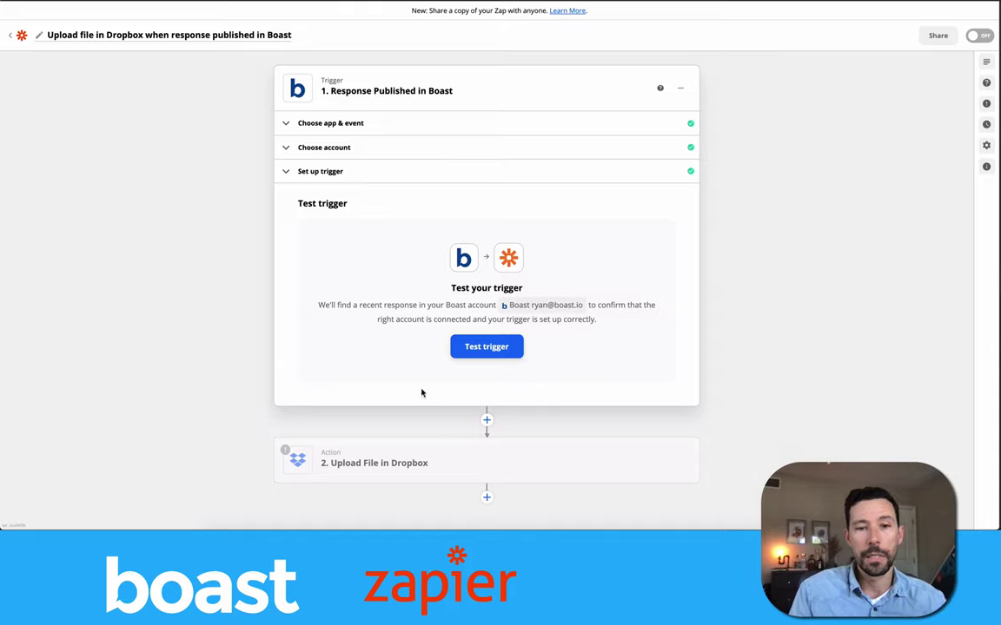
Test the trigger to fetch sample Boast Response C, then move on to the action.
{"action": "left_click", "coordinate": [489, 350]}
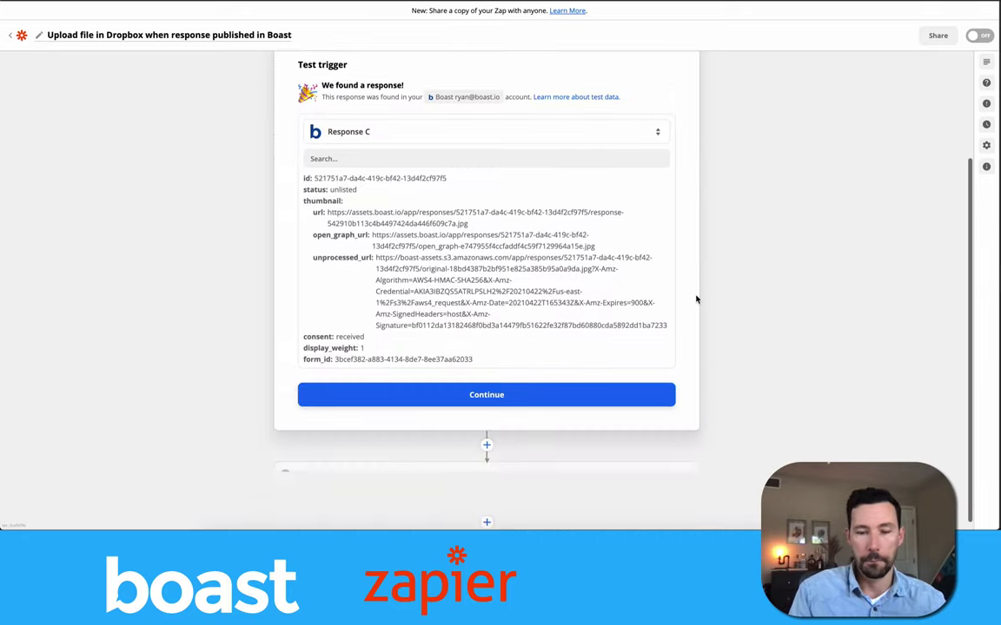
{"action": "left_click", "coordinate": [522, 387]}
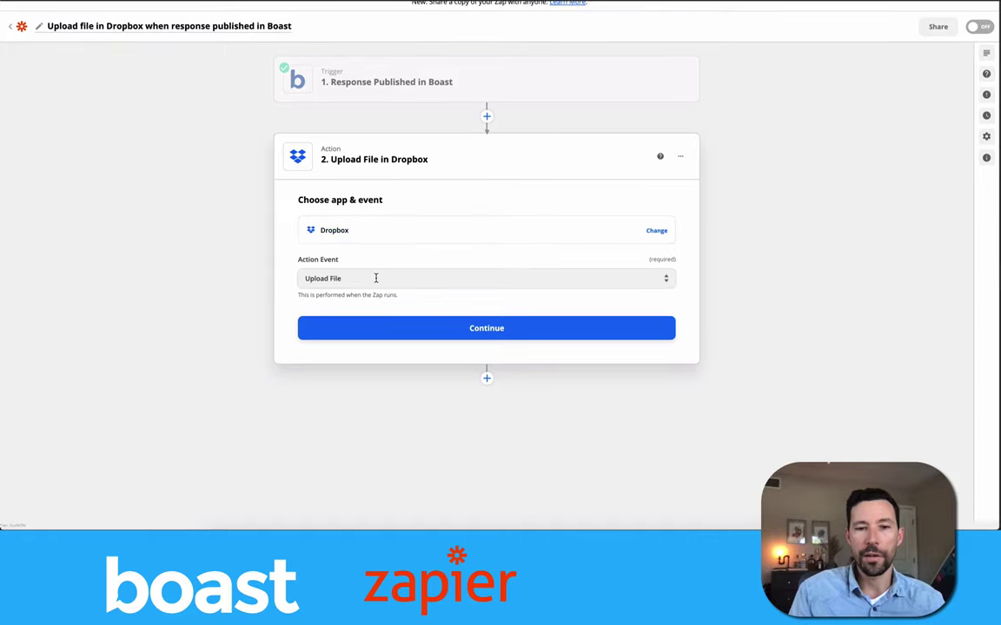
Sign in to Dropbox, allow Zapier access, and confirm the account for the upload action.
{"action": "left_click", "coordinate": [400, 337]}
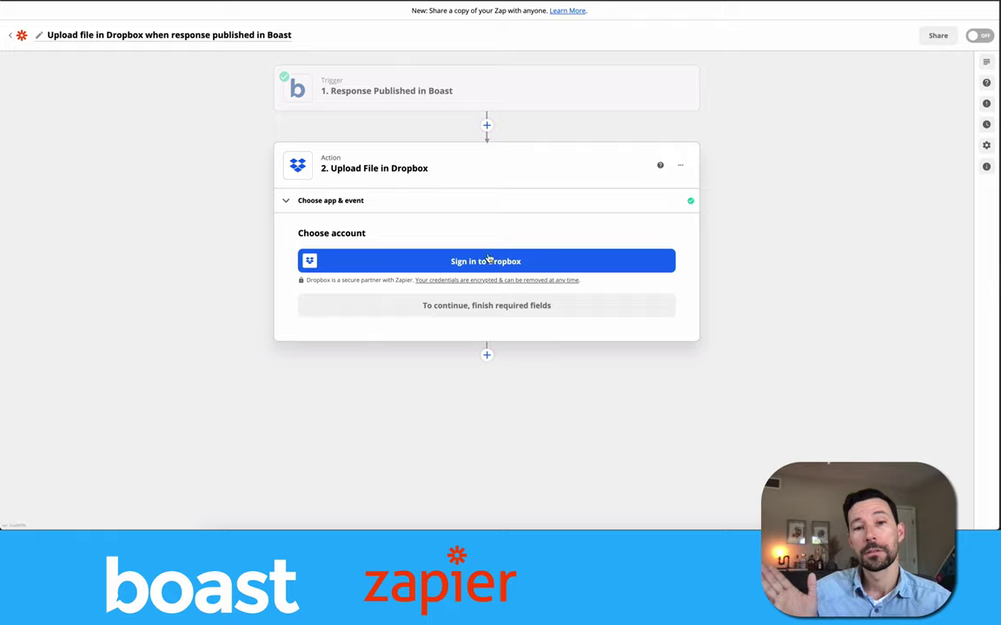
{"action": "left_click", "coordinate": [492, 263]}
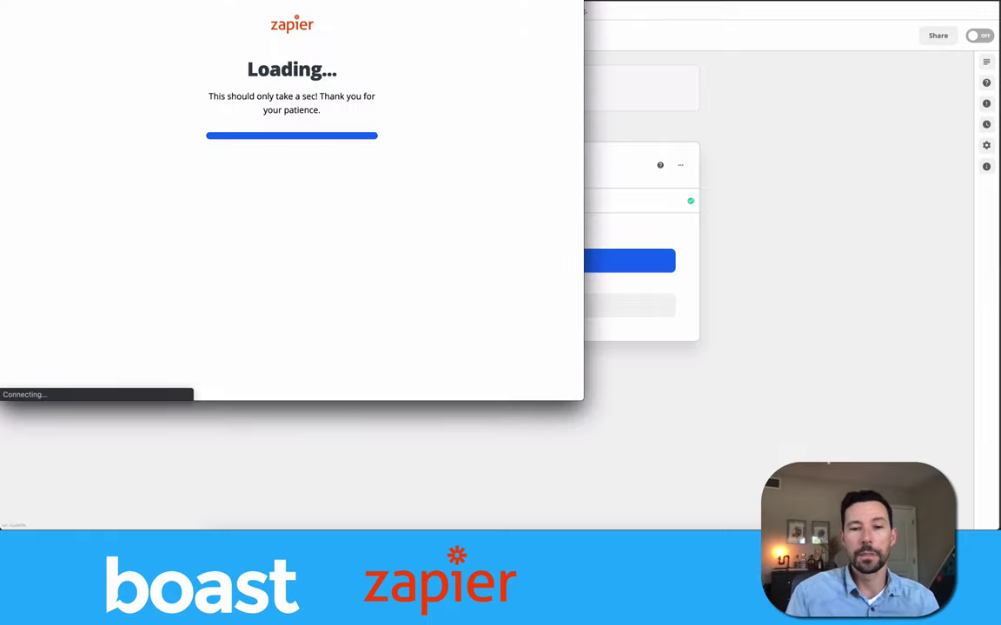
{"action": "left_click_drag", "start_coordinate": [439, 0], "coordinate": [554, 54]}
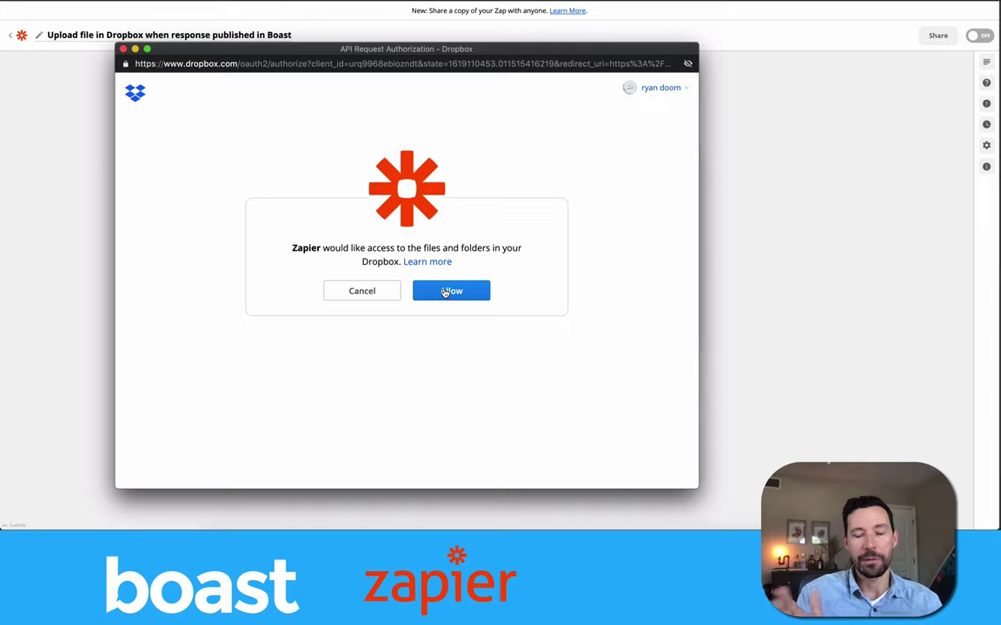
{"action": "left_click", "coordinate": [451, 292]}
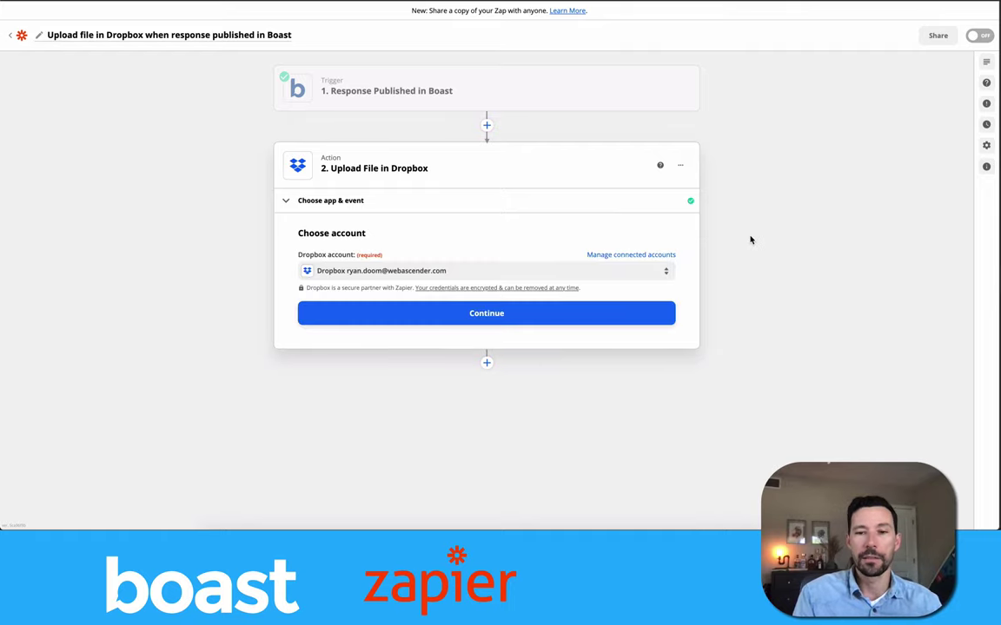
{"action": "left_click", "coordinate": [502, 318]}
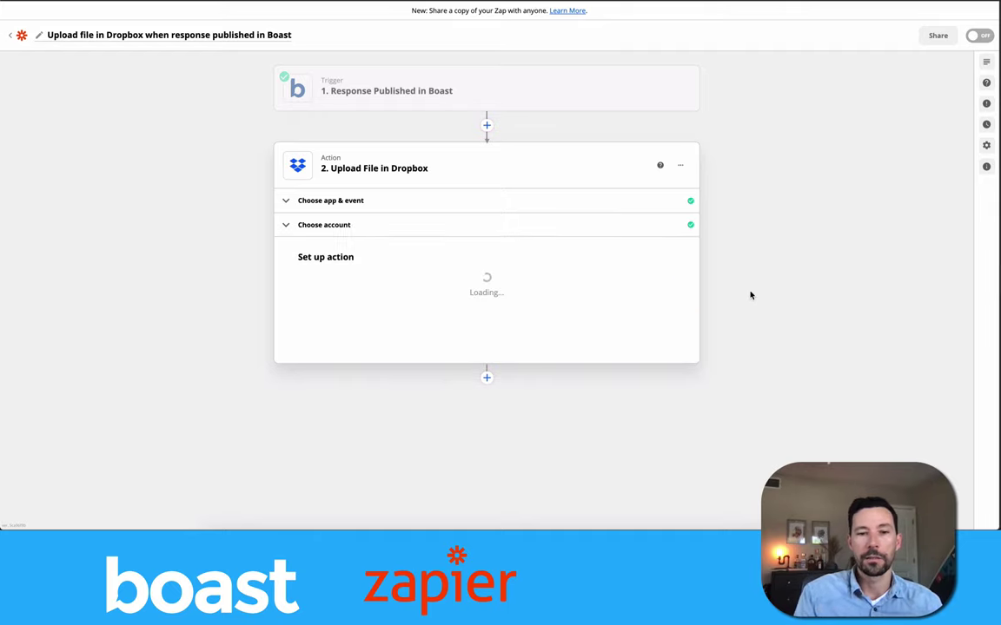
Choose /Boast-videos as the Dropbox upload folder.
{"action": "scroll", "coordinate": [750, 293], "scroll_direction": "down", "scroll_amount": 1}
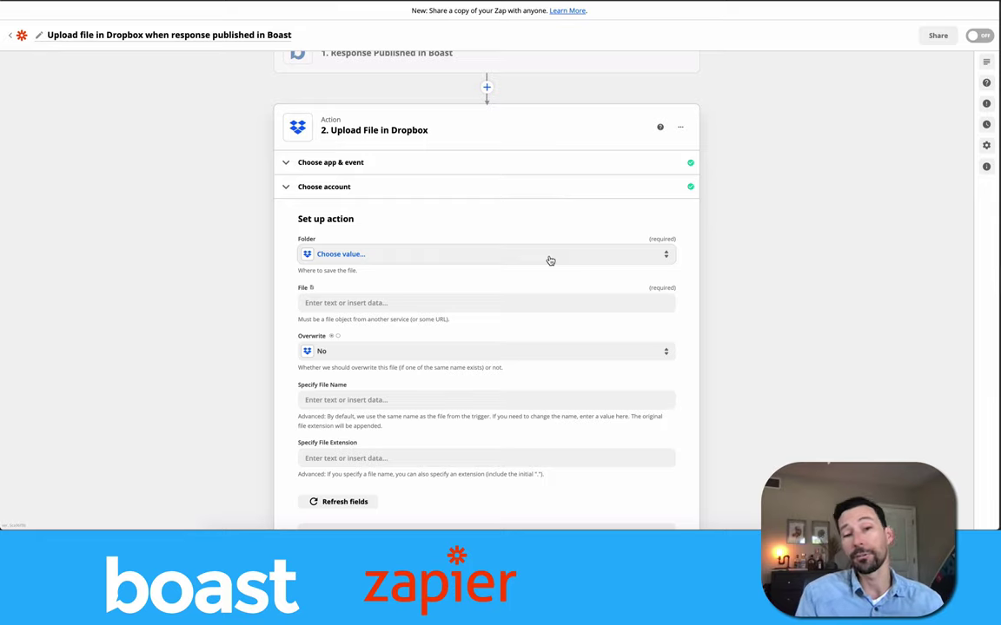
{"action": "left_click", "coordinate": [534, 258]}
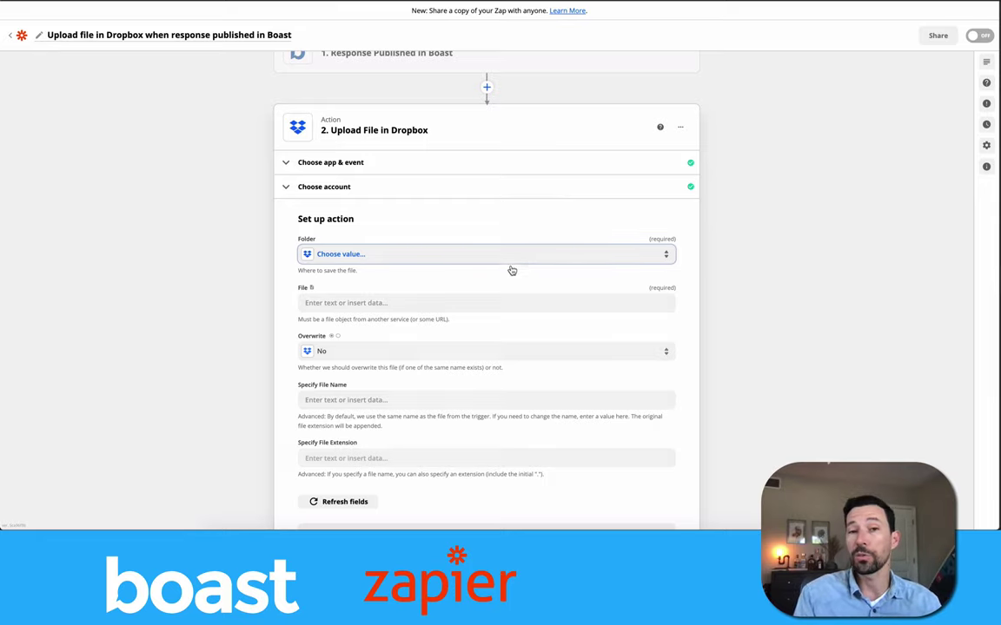
{"action": "type", "text": "b"}
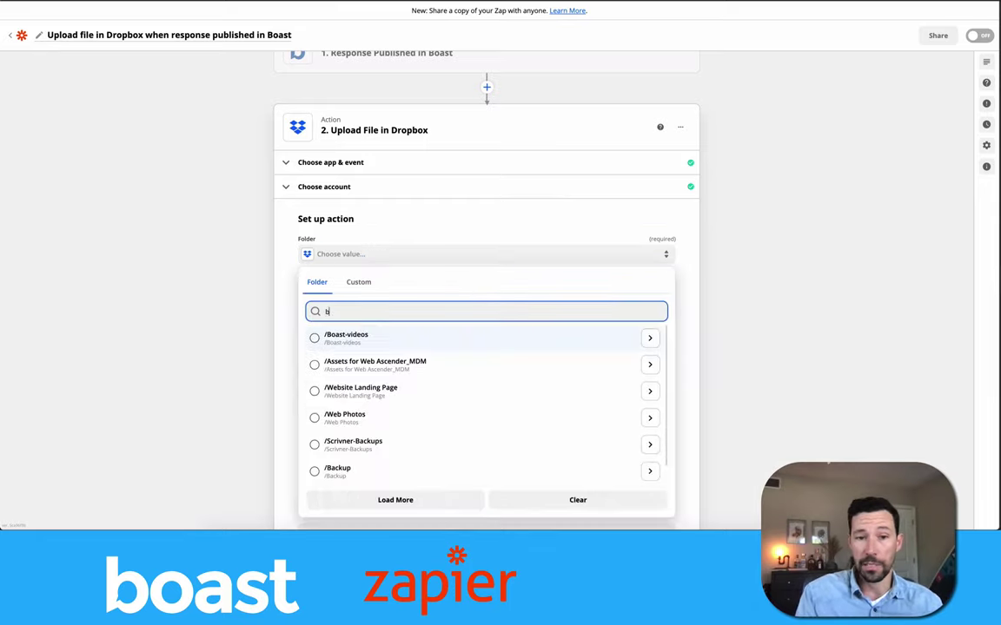
{"action": "type", "text": "o"}
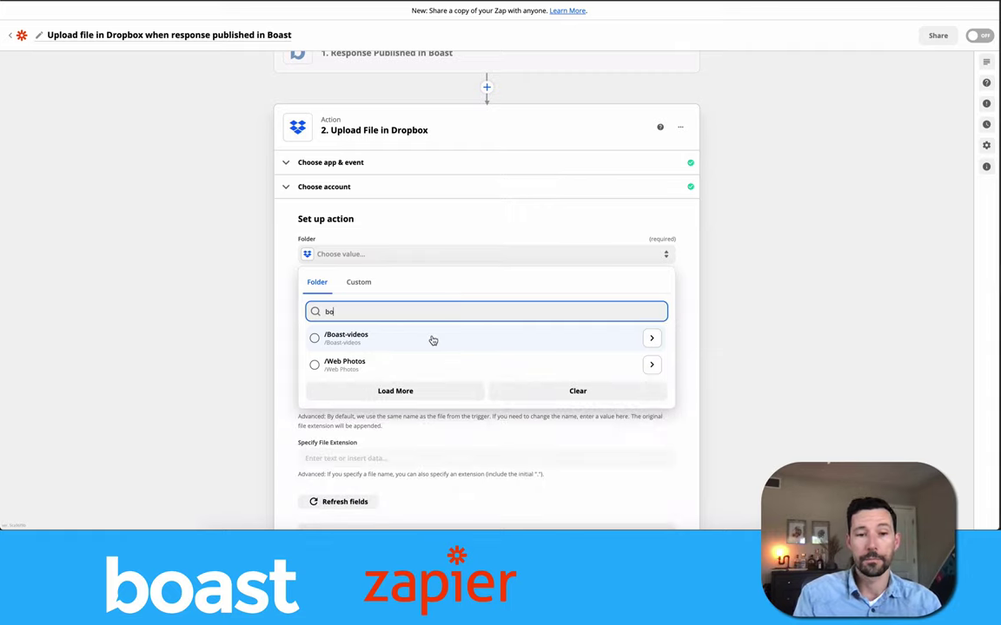
{"action": "left_click", "coordinate": [432, 340]}
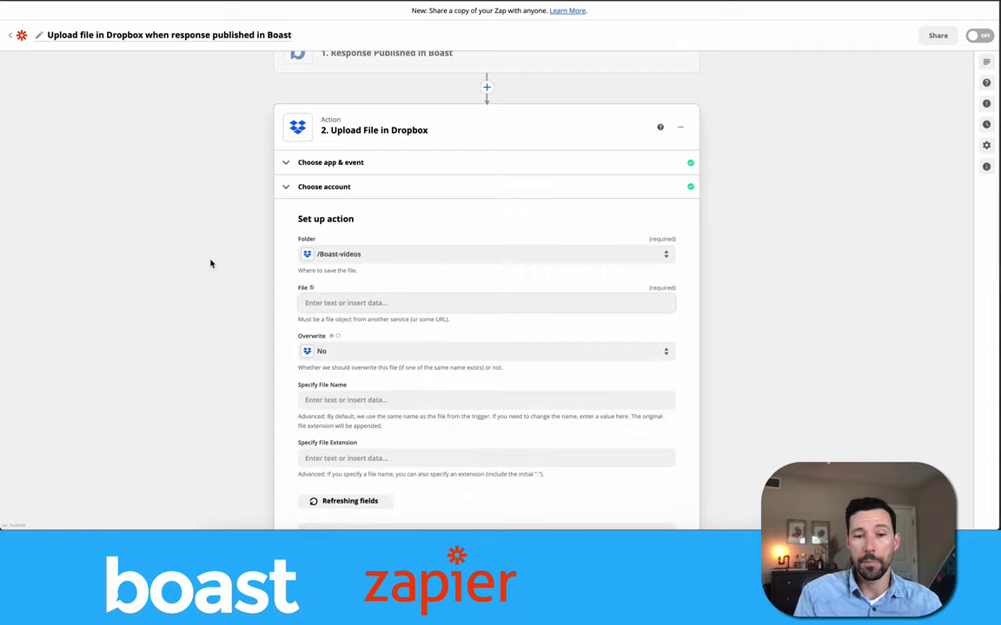
{"action": "scroll", "coordinate": [212, 255], "scroll_direction": "down", "scroll_amount": 2}
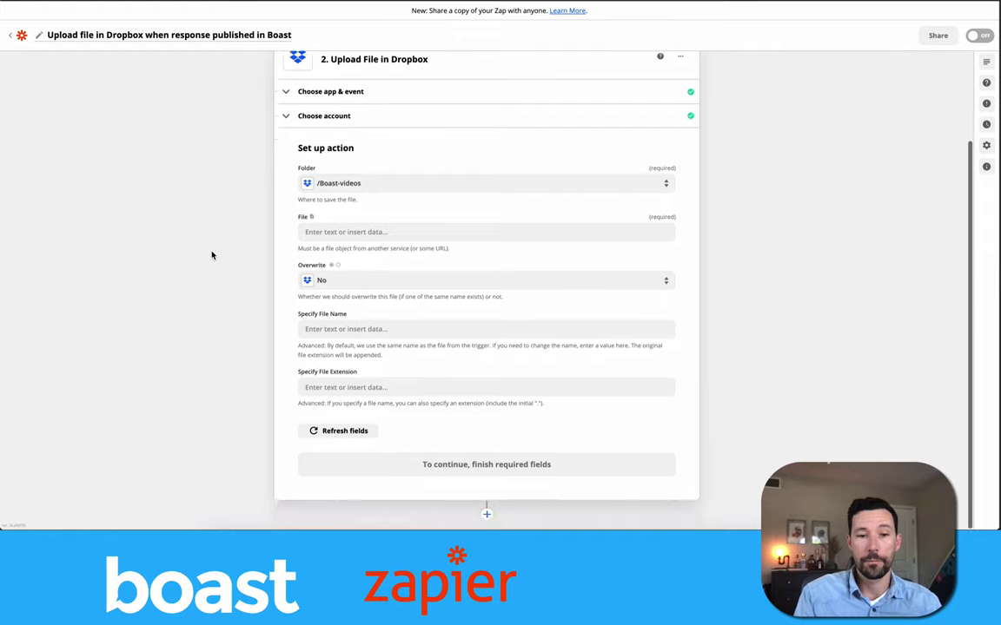
Map the Boast response's 1. Video URL into the Dropbox File field.
{"action": "left_click", "coordinate": [422, 233]}
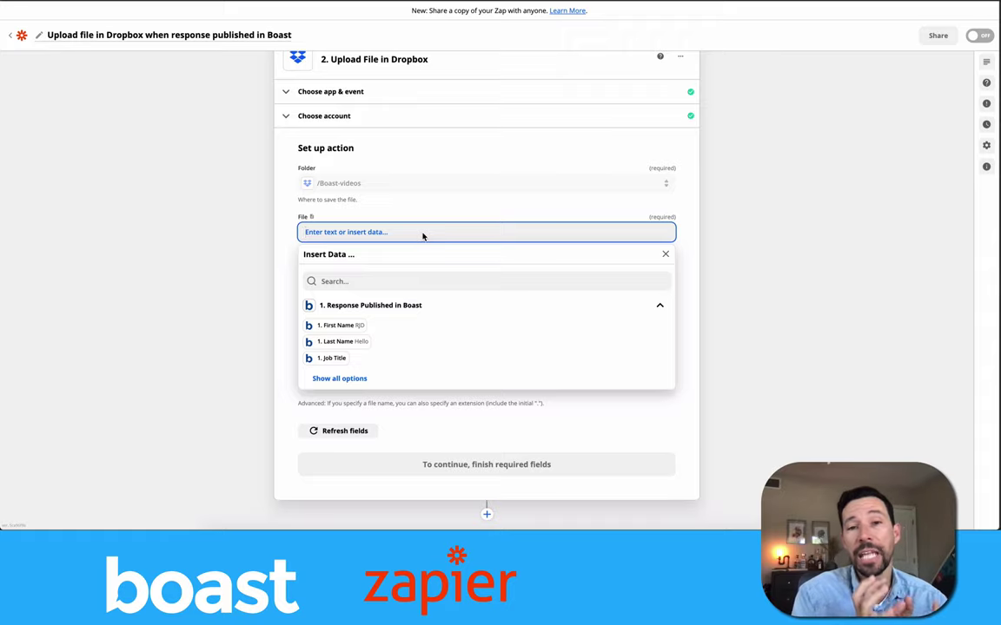
{"action": "scroll", "coordinate": [402, 339], "scroll_direction": "down", "scroll_amount": 1}
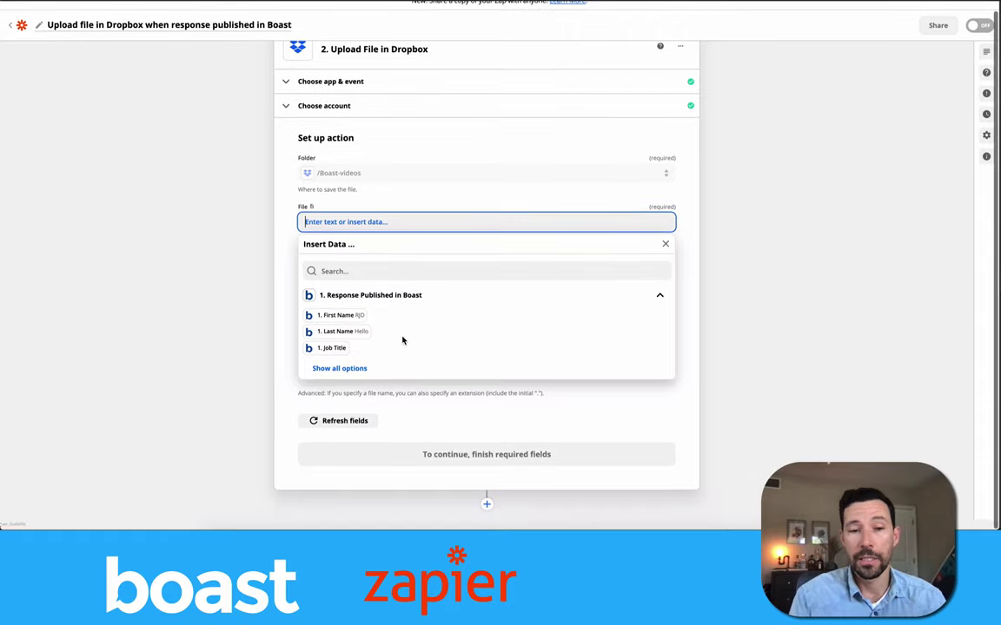
{"action": "left_click", "coordinate": [341, 370]}
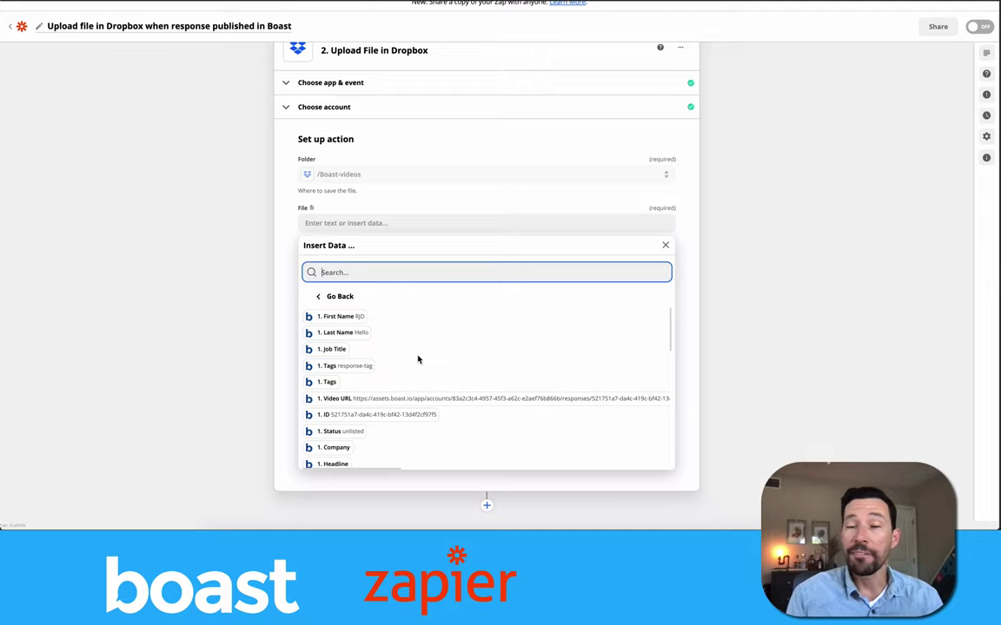
{"action": "scroll", "coordinate": [421, 361], "scroll_direction": "down", "scroll_amount": 1}
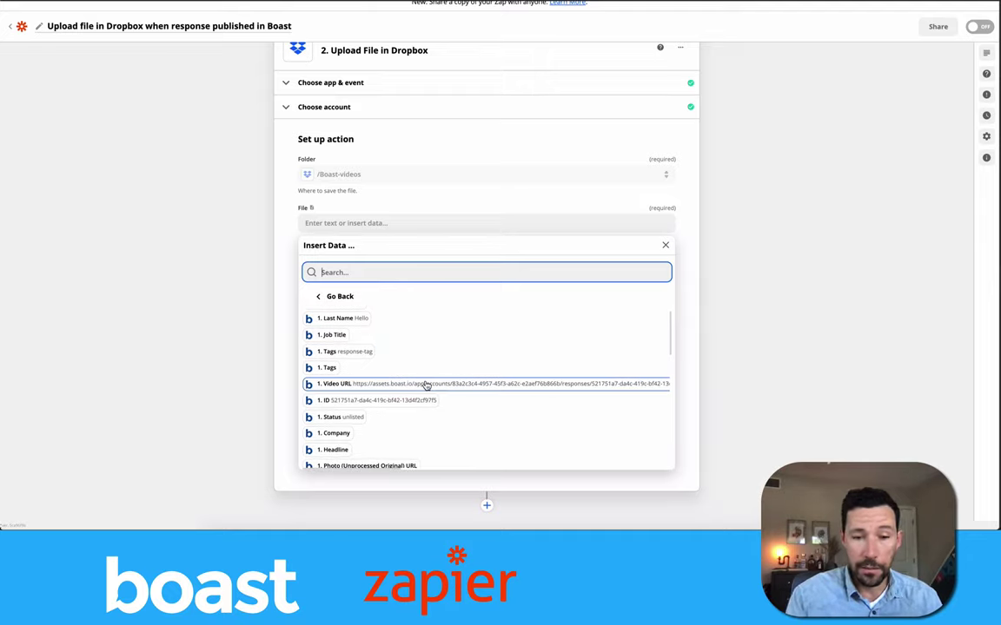
{"action": "left_click", "coordinate": [425, 384]}
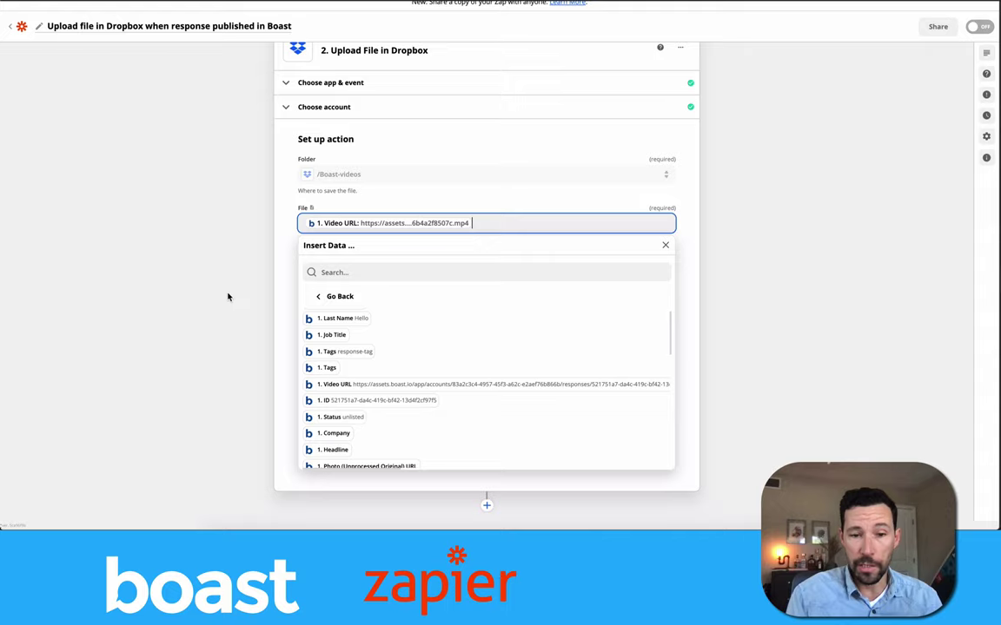
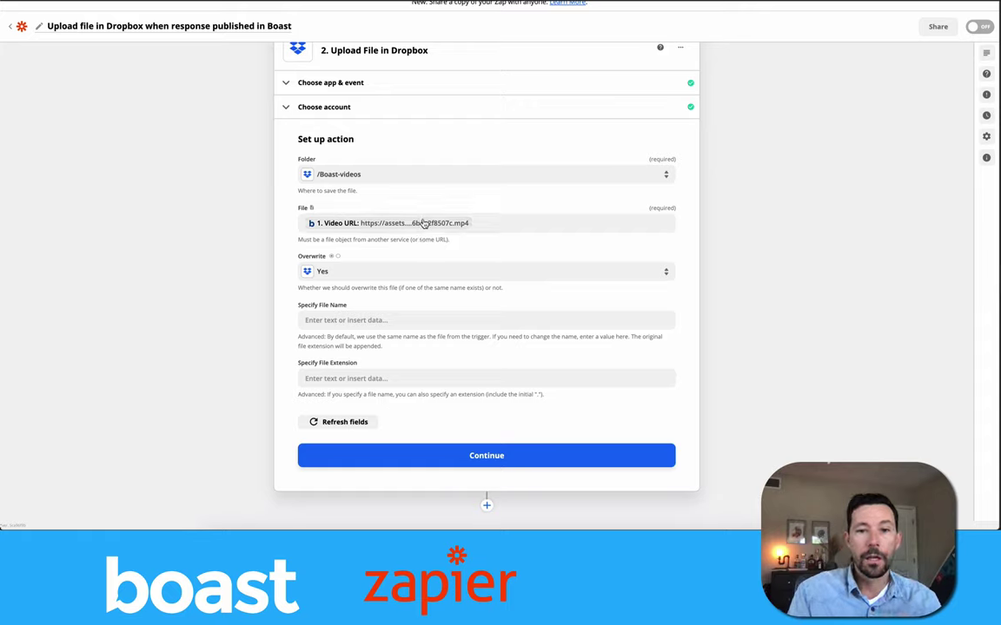
Build the upload file name from the First Name, Last Name and ID data pills.
{"action": "left_click", "coordinate": [353, 320]}
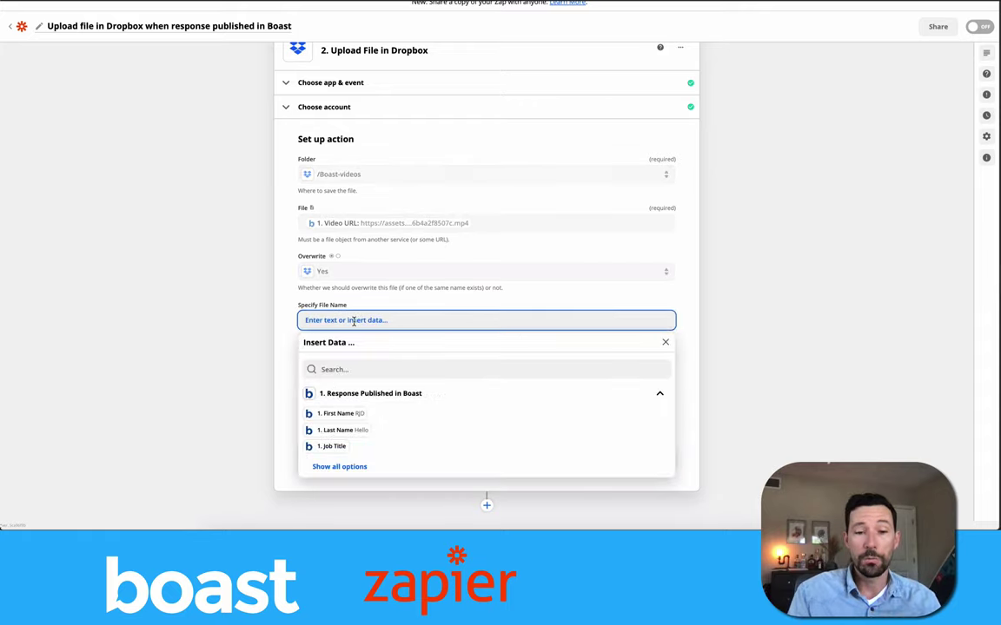
{"action": "left_click", "coordinate": [339, 413]}
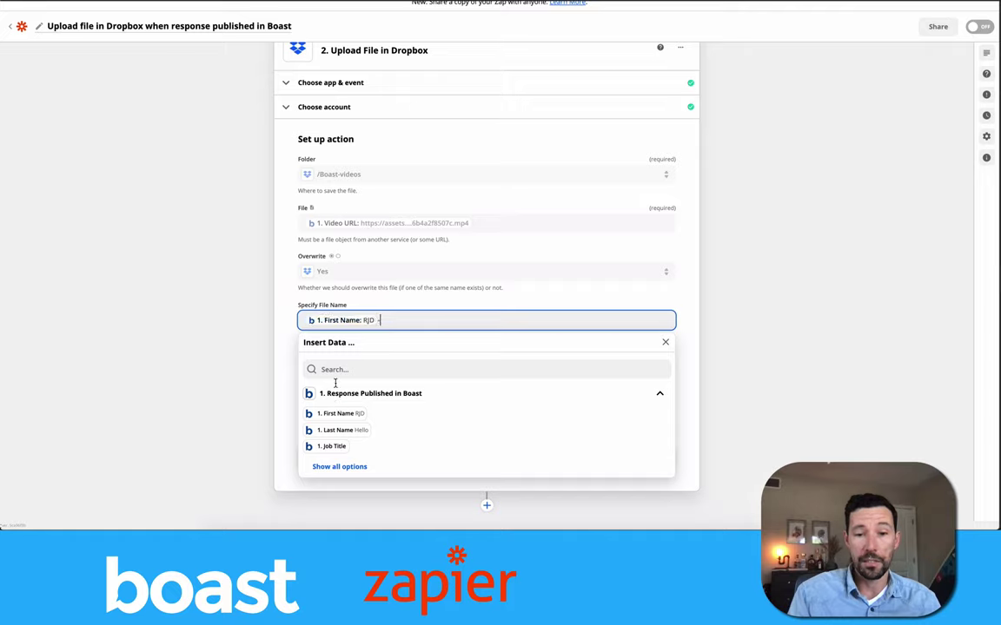
{"action": "left_click", "coordinate": [357, 429]}
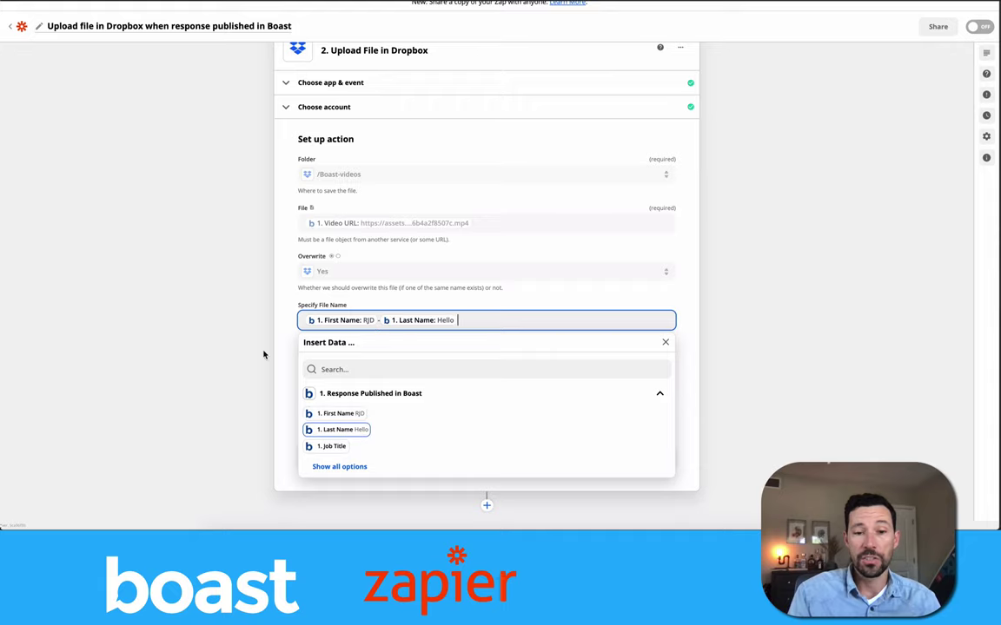
{"action": "left_click", "coordinate": [251, 338]}
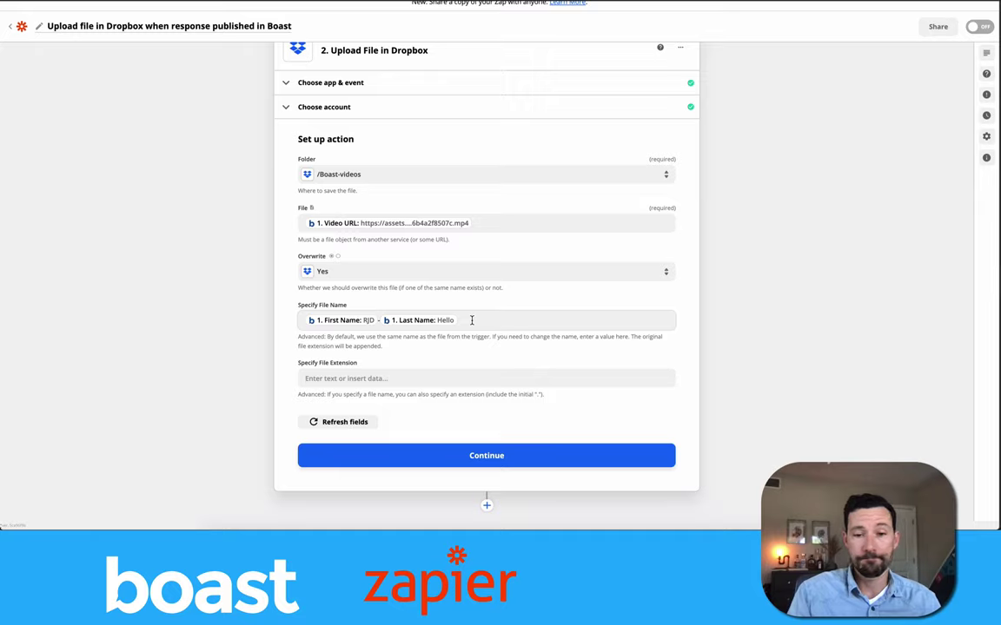
{"action": "left_click", "coordinate": [472, 320]}
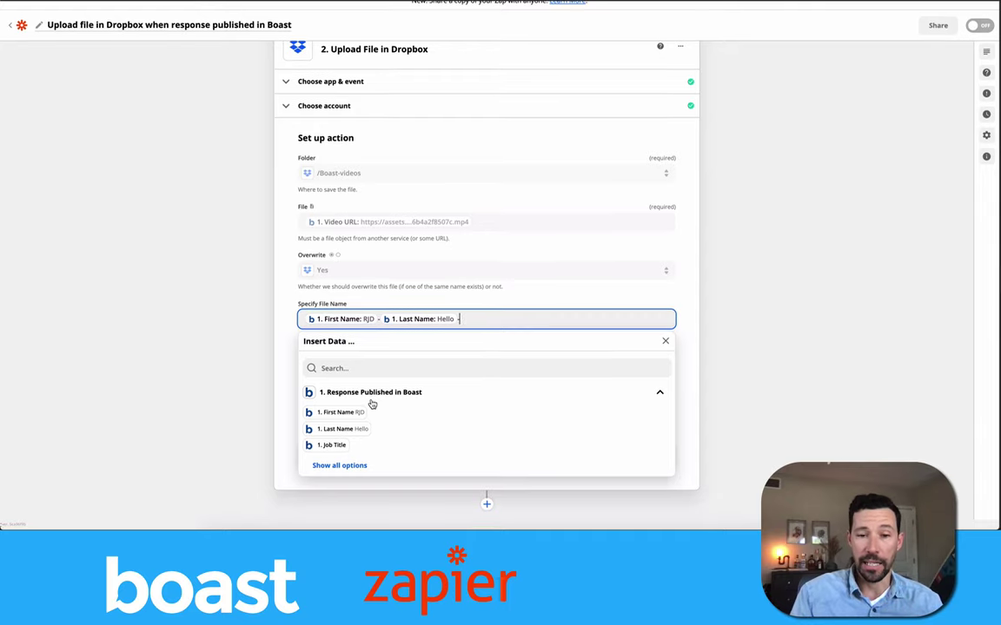
{"action": "left_click", "coordinate": [343, 467]}
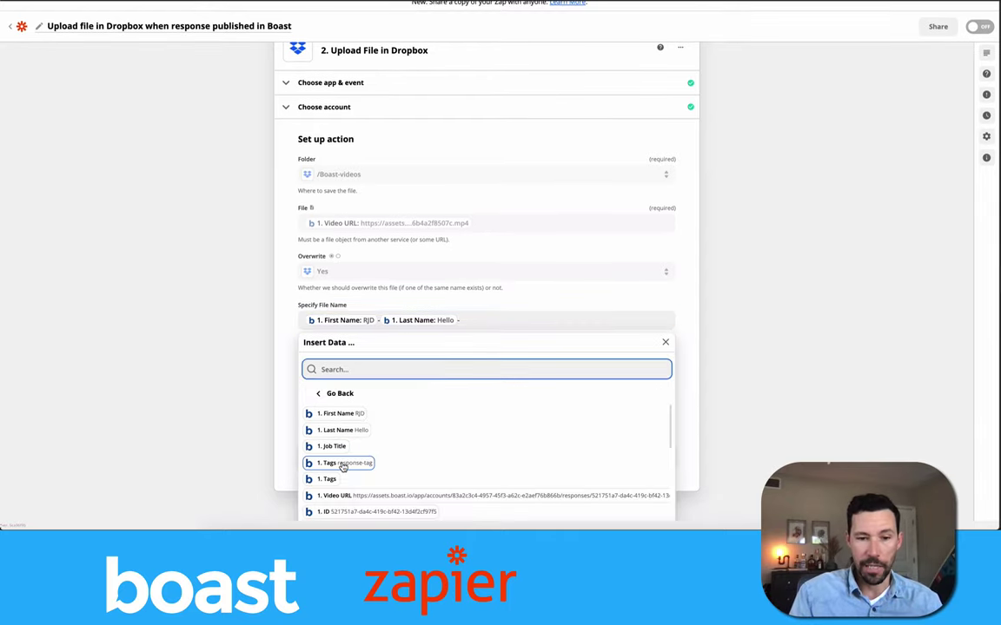
{"action": "scroll", "coordinate": [345, 430], "scroll_direction": "down", "scroll_amount": 2}
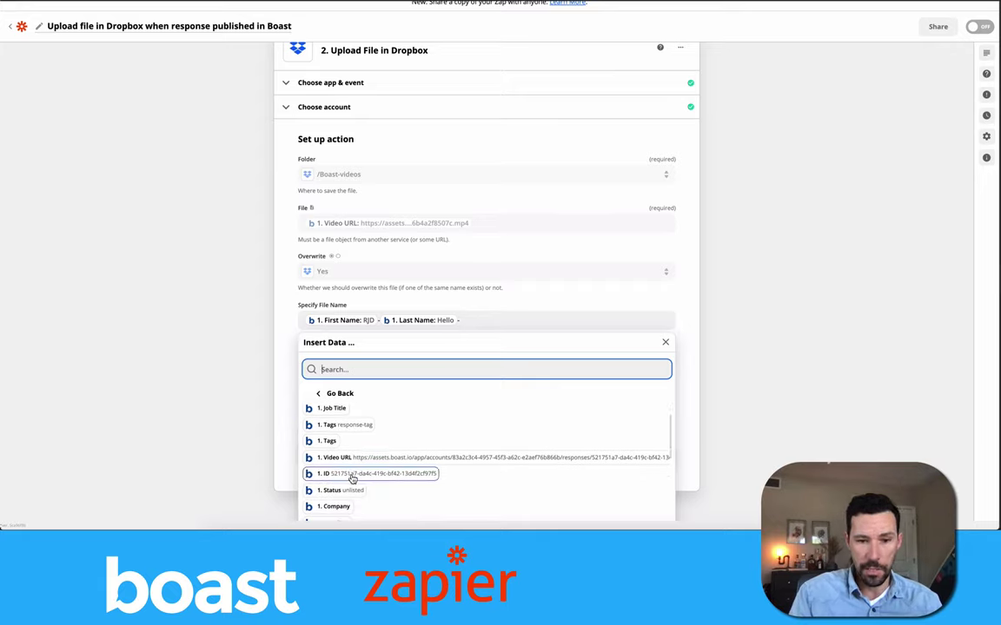
{"action": "left_click", "coordinate": [352, 475]}
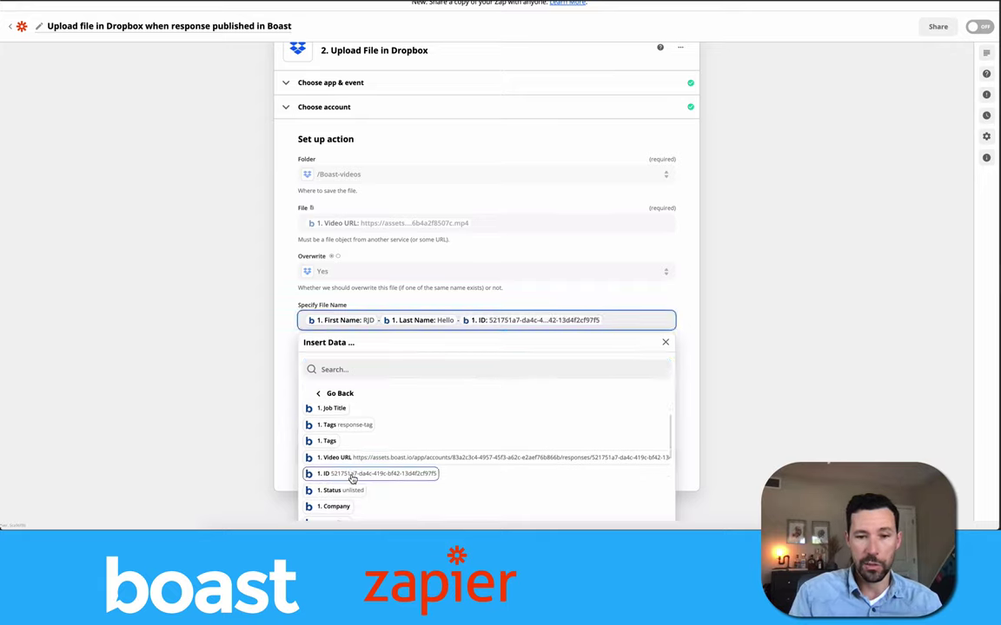
{"action": "left_click", "coordinate": [238, 369]}
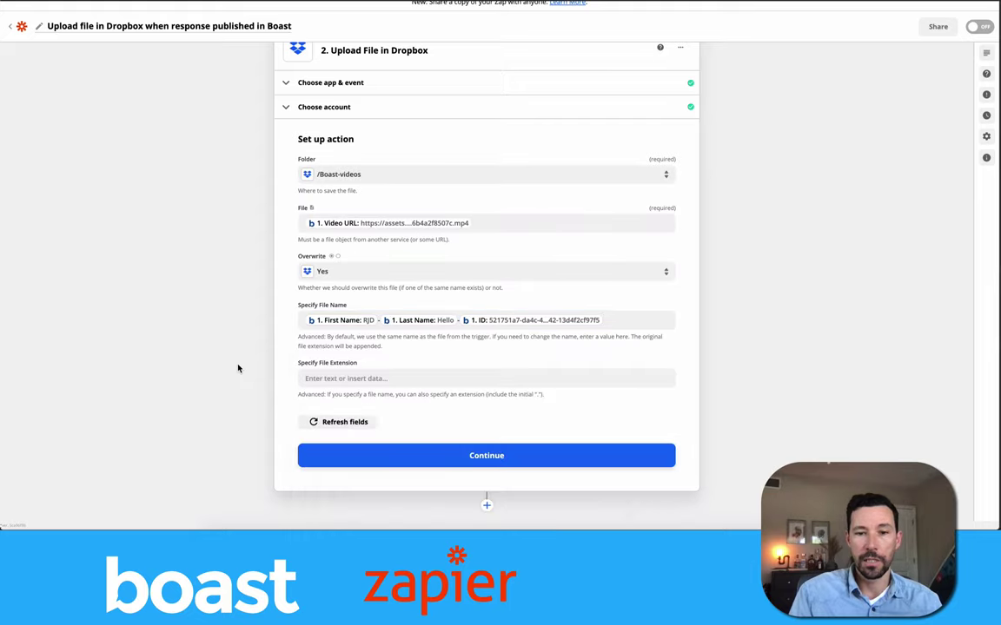
Set the file extension to .mp4.
{"action": "left_click", "coordinate": [329, 376]}
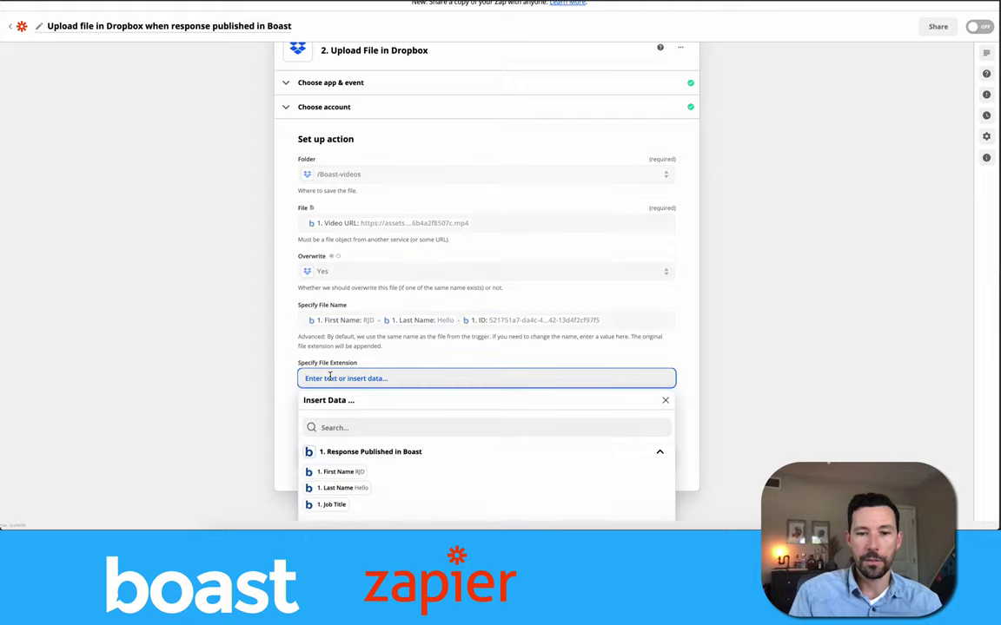
{"action": "left_click", "coordinate": [246, 357]}
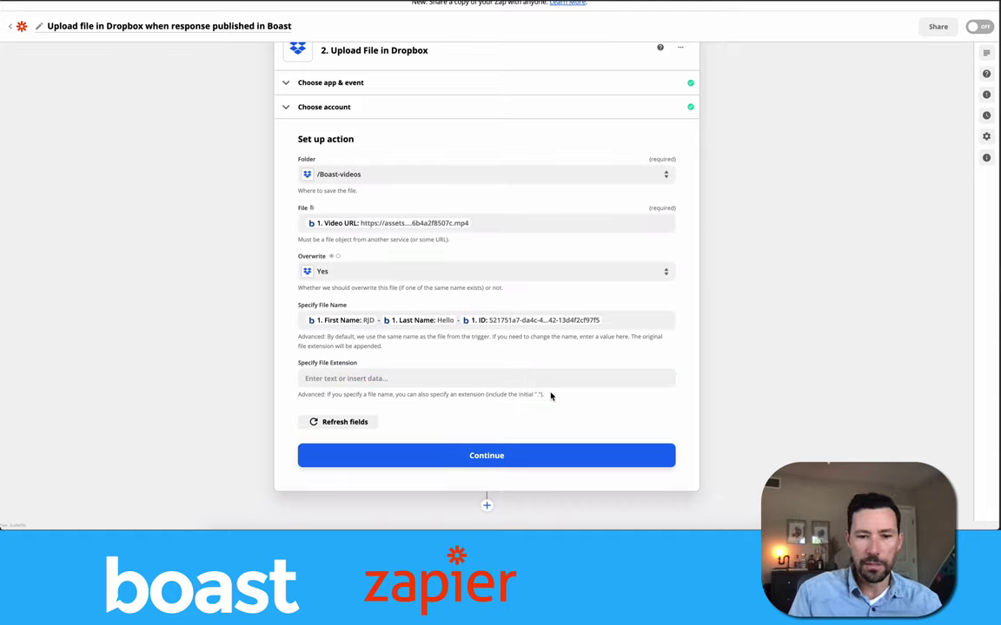
{"action": "left_click", "coordinate": [444, 376]}
{"action": "type", "text": ".mp4"}
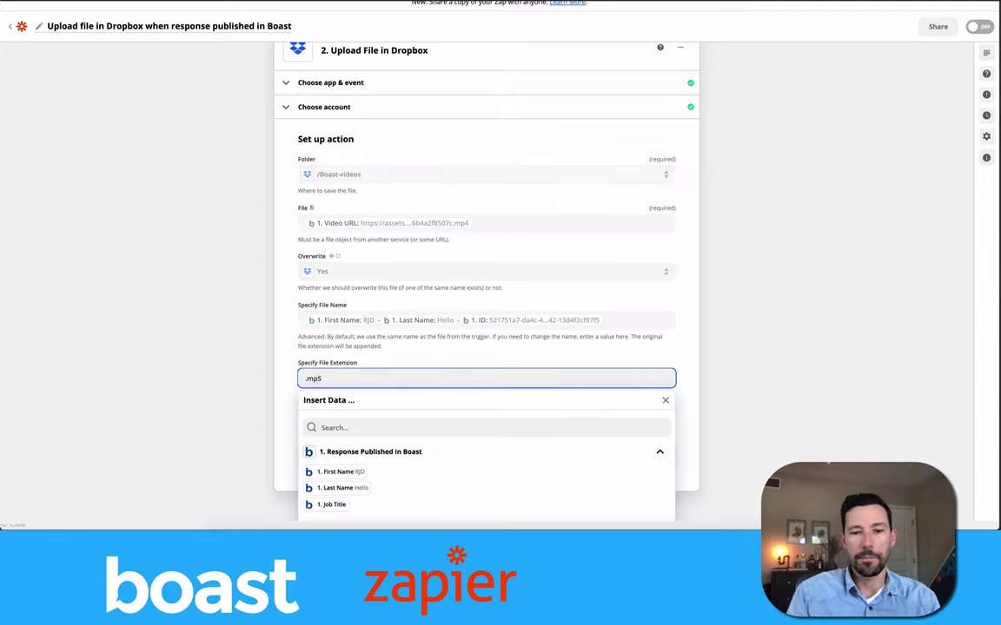
{"action": "left_click", "coordinate": [236, 302]}
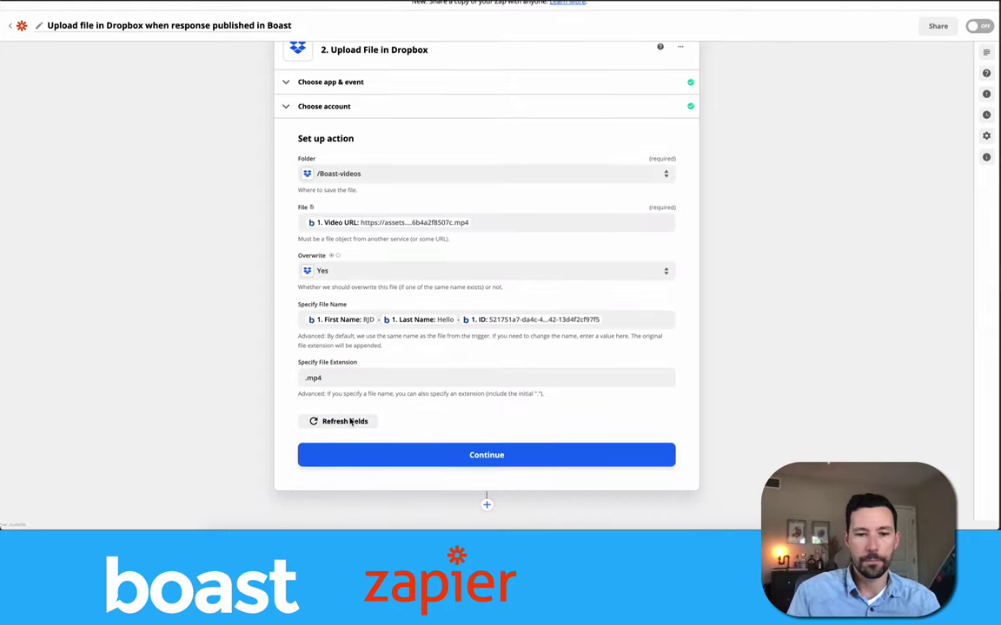
Run a successful test upload to the /Boast-videos Dropbox folder, then turn the Zap on.
{"action": "left_click", "coordinate": [445, 456]}
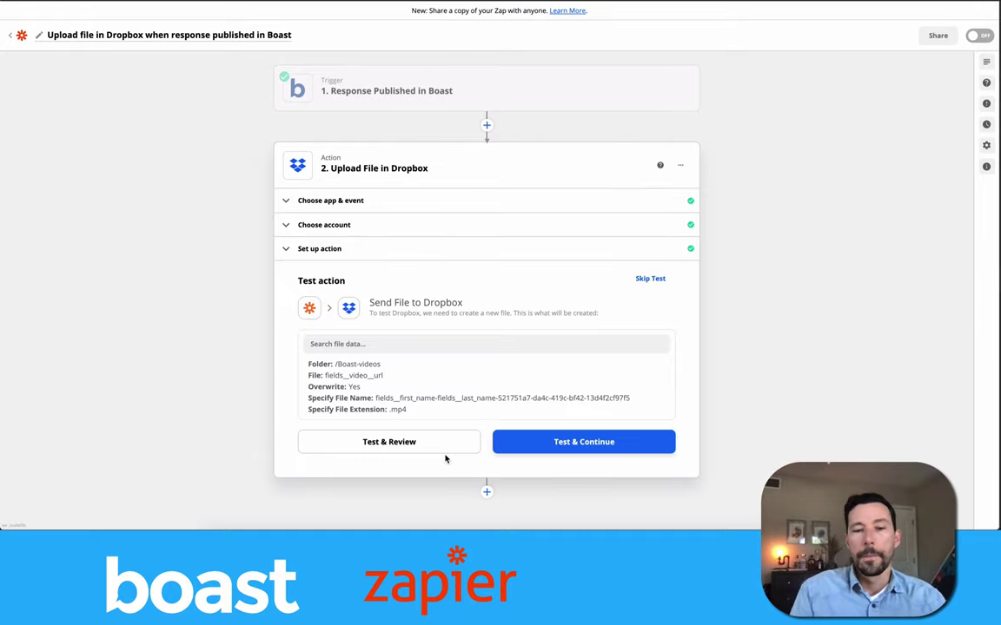
{"action": "left_click", "coordinate": [573, 443]}
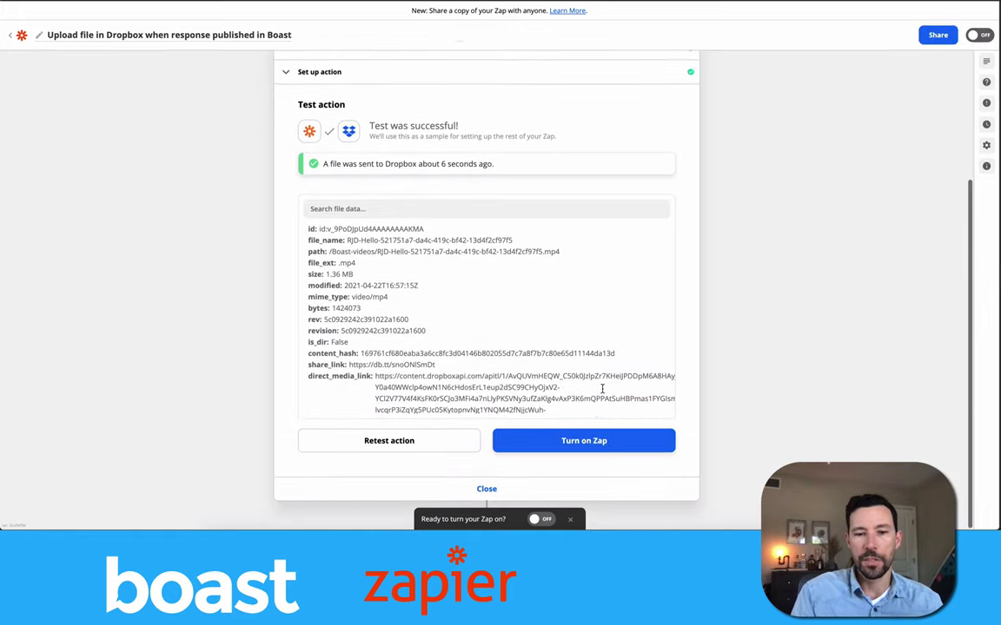
{"action": "left_click", "coordinate": [586, 442]}
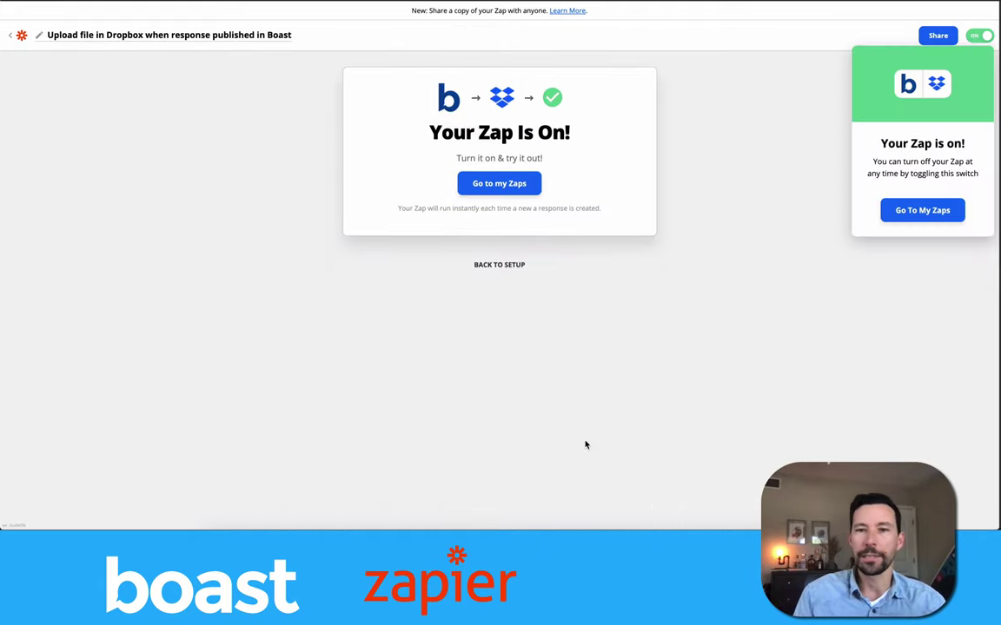
Leave the Zap confirmation for the My Zaps list.
{"action": "left_click", "coordinate": [492, 185]}
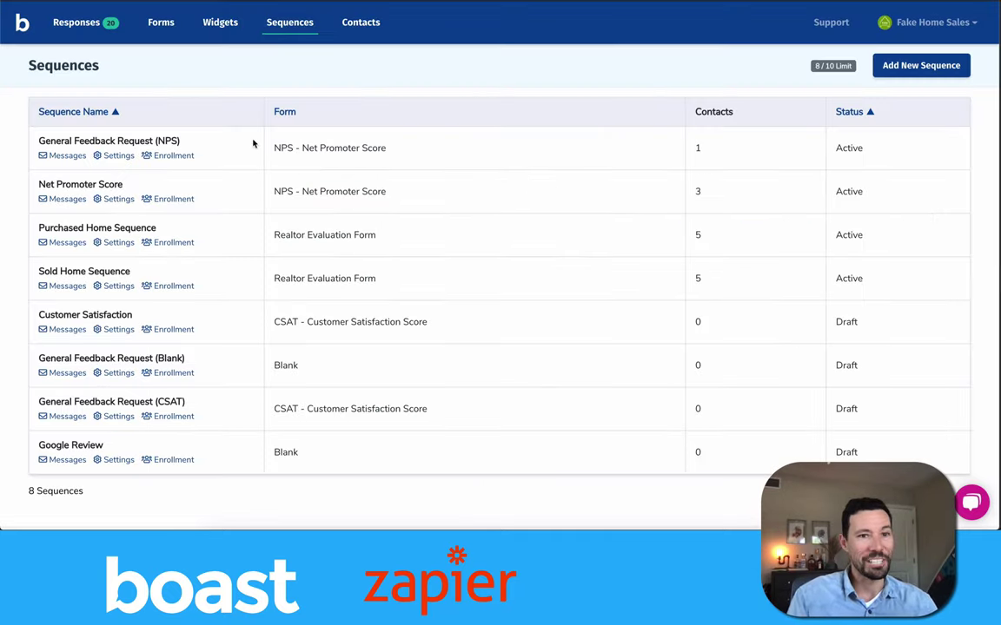
Open the Share page for the Realtor Evaluation Form from the Boast Forms list.
{"action": "left_click", "coordinate": [24, 20]}
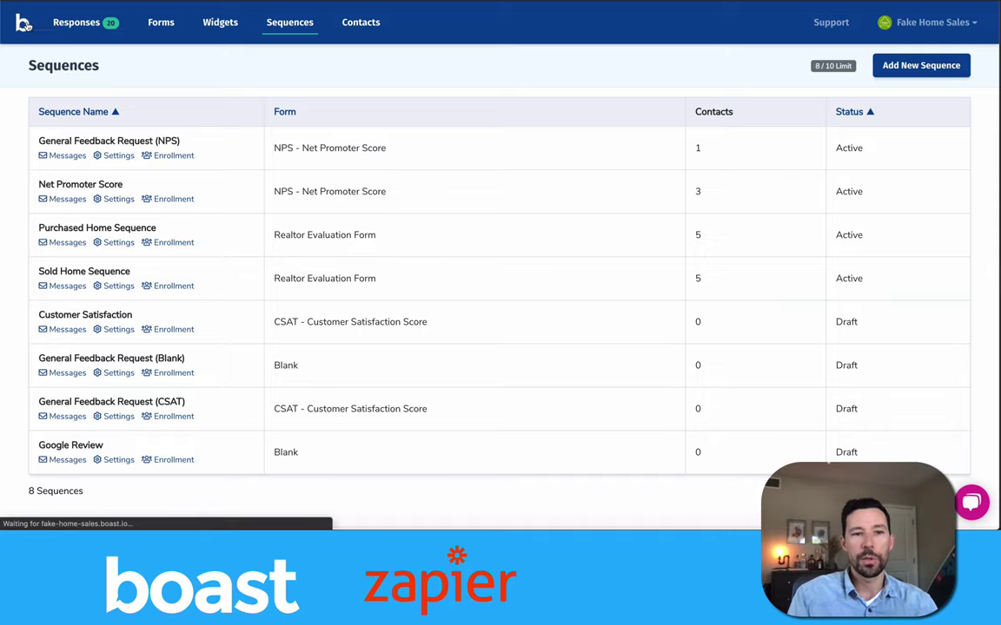
{"action": "left_click", "coordinate": [158, 26]}
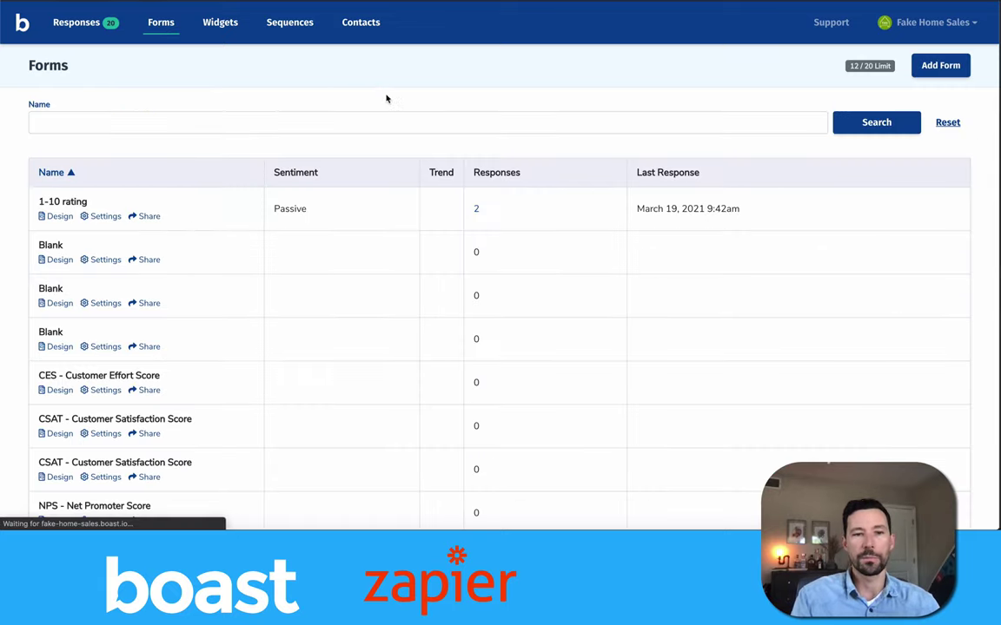
{"action": "scroll", "coordinate": [386, 98], "scroll_direction": "down", "scroll_amount": 3}
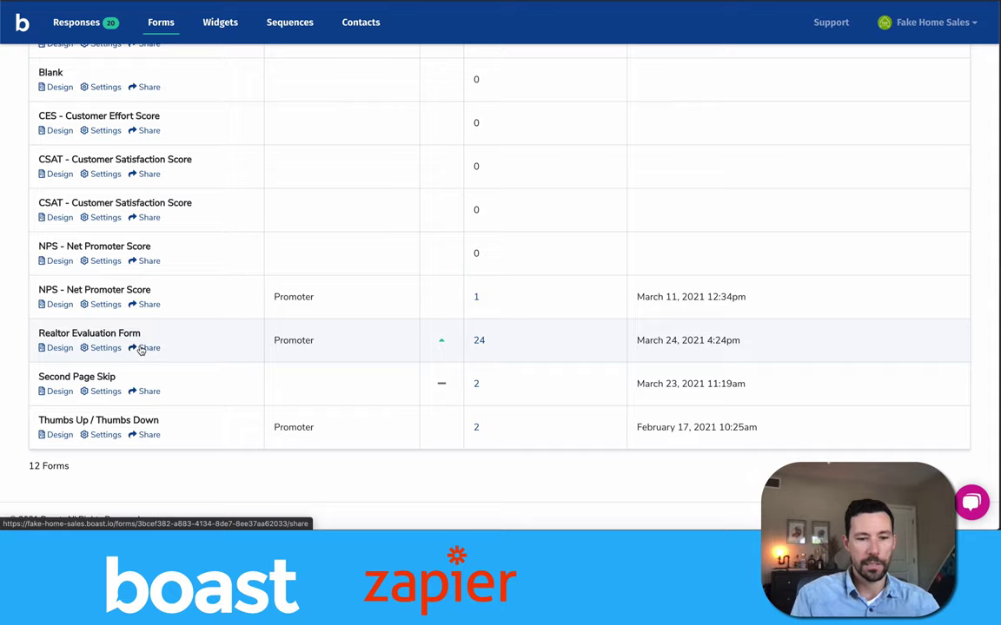
{"action": "left_click", "coordinate": [143, 347]}
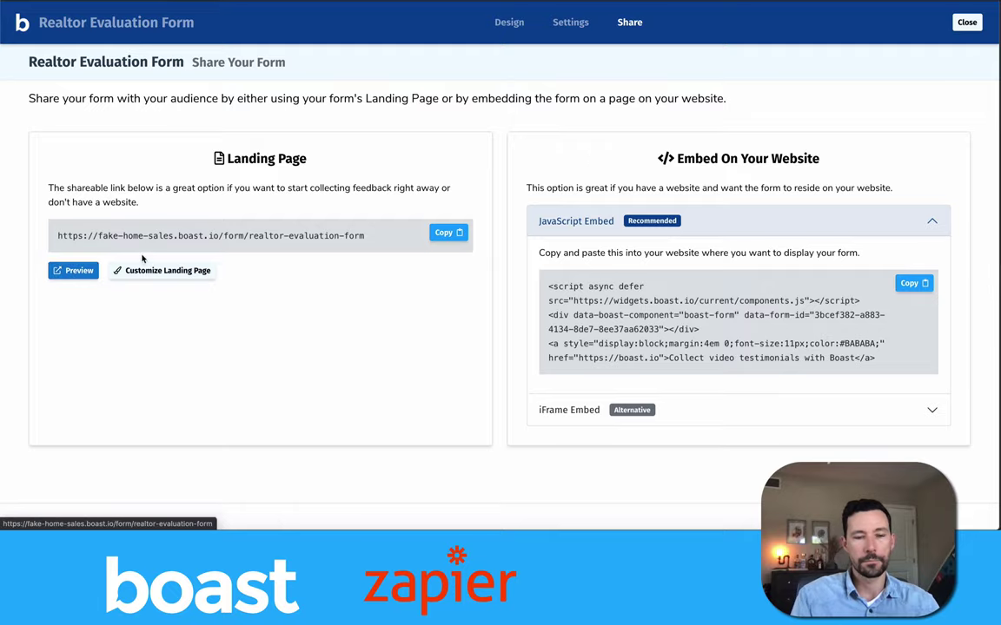
Preview the Realtor Evaluation Form's public landing page.
{"action": "triple_click", "coordinate": [143, 232]}
{"action": "left_click", "coordinate": [109, 235]}
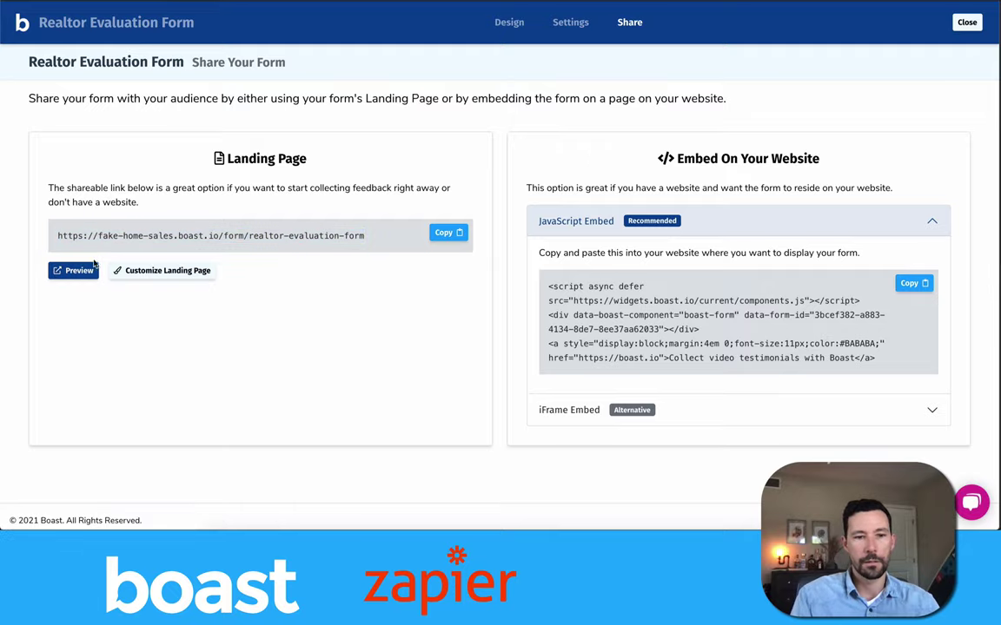
{"action": "left_click", "coordinate": [75, 272]}
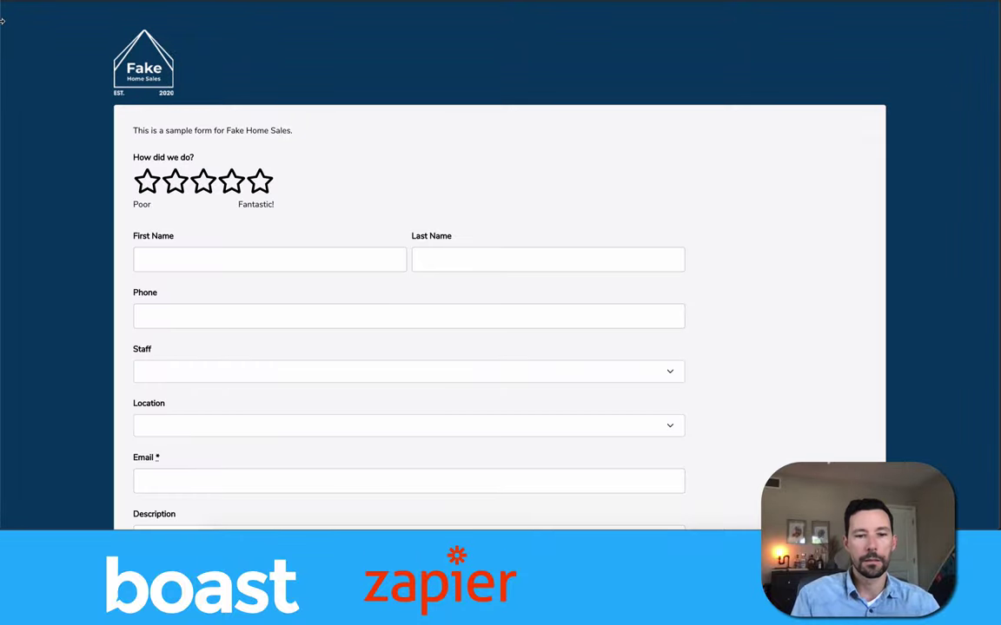
Enter the respondent's first name and last name on the feedback form.
{"action": "scroll", "coordinate": [78, 117], "scroll_direction": "down", "scroll_amount": 4}
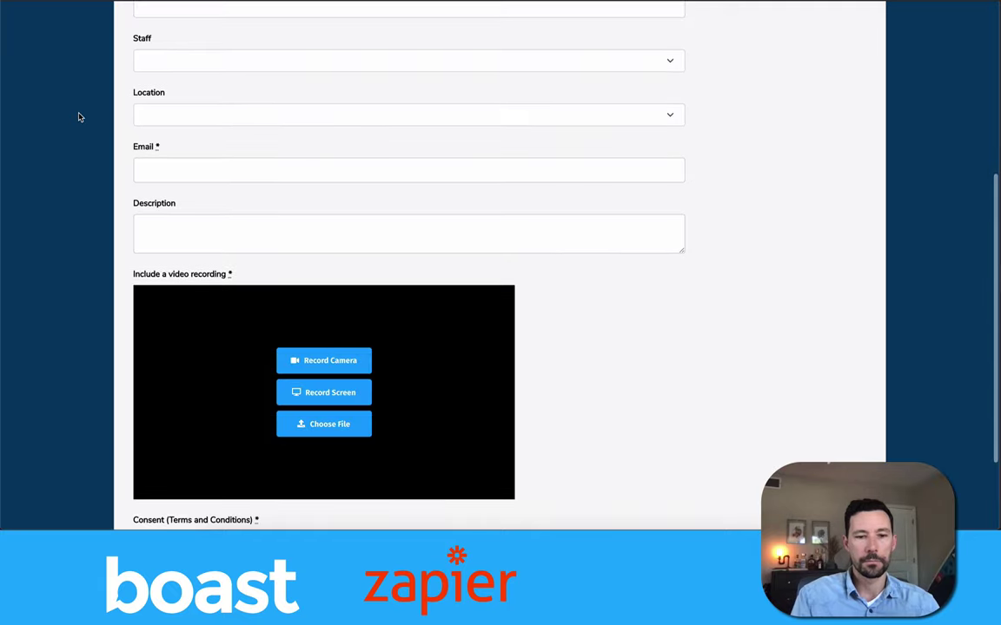
{"action": "scroll", "coordinate": [78, 117], "scroll_direction": "up", "scroll_amount": 2}
{"action": "scroll", "coordinate": [78, 116], "scroll_direction": "up", "scroll_amount": 1}
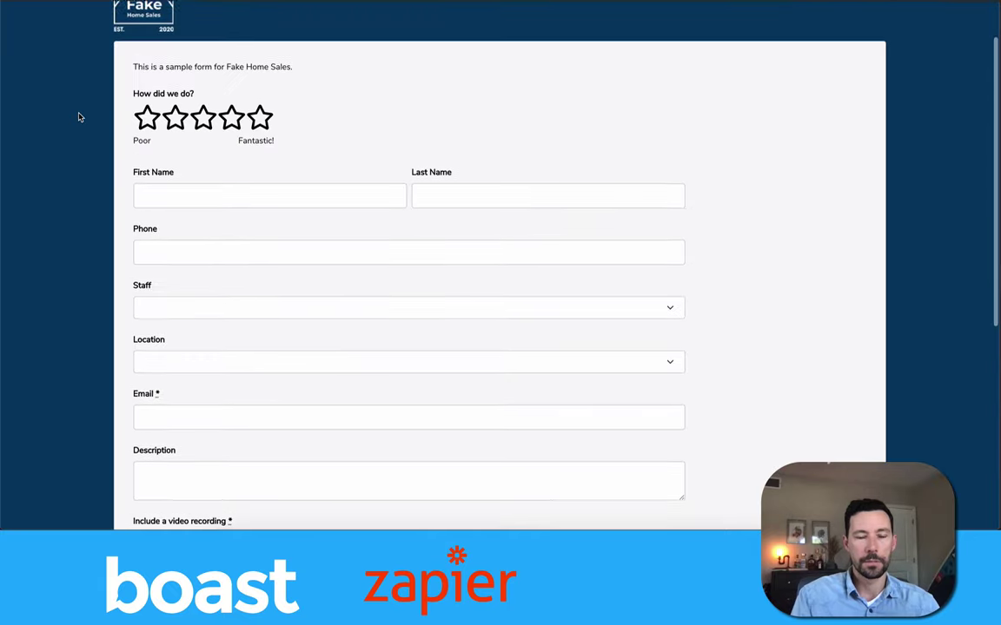
{"action": "left_click", "coordinate": [202, 197]}
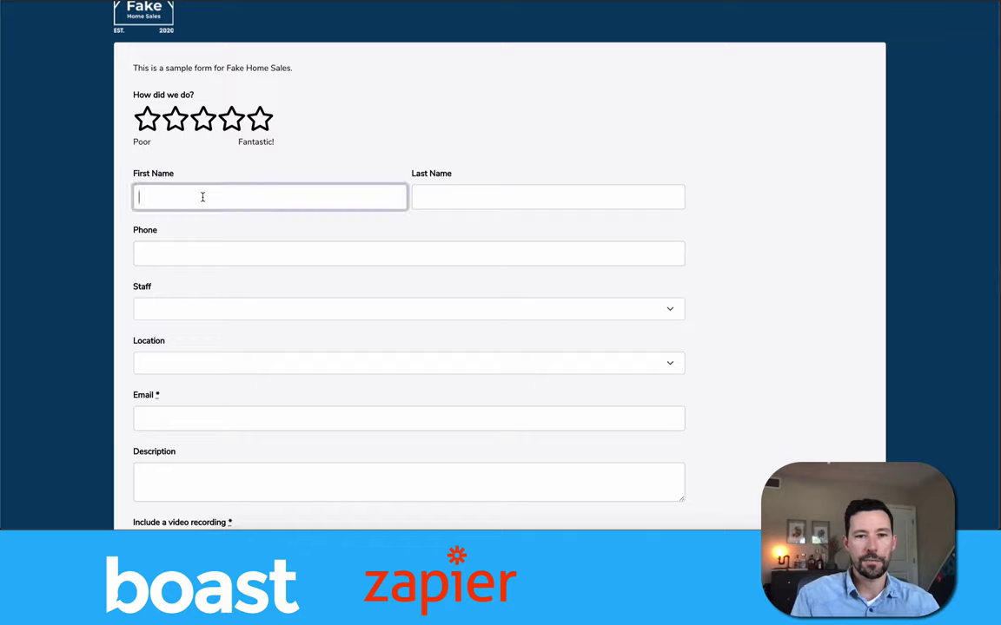
{"action": "type", "text": "Jacob"}
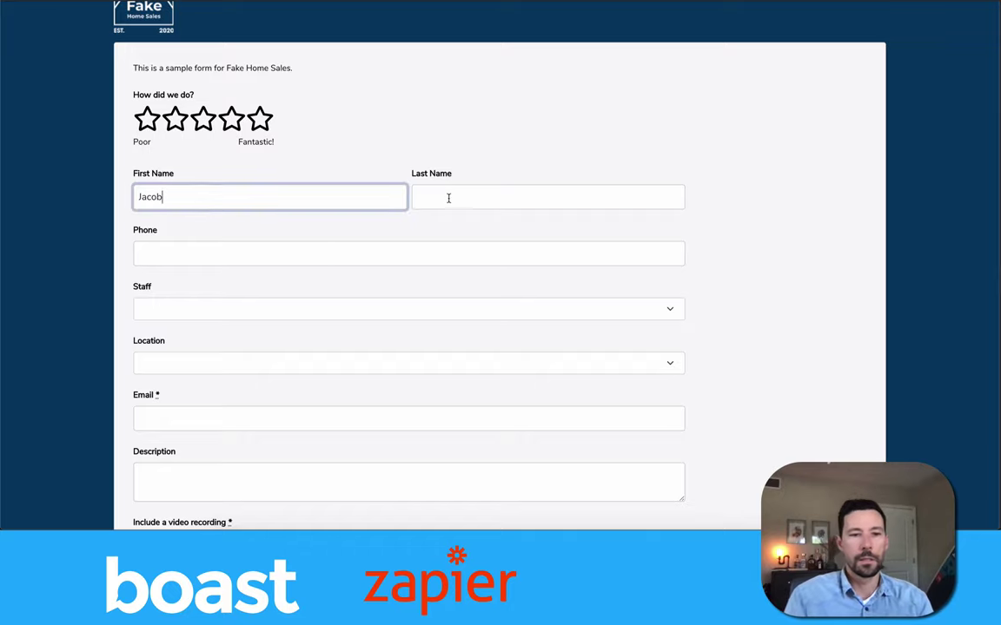
{"action": "left_click", "coordinate": [449, 196]}
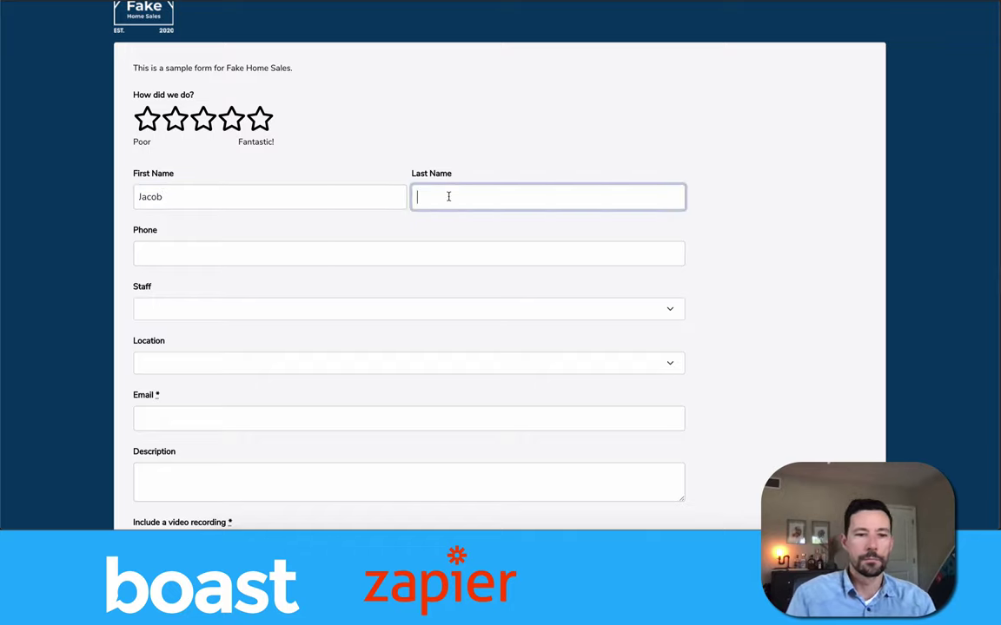
{"action": "type", "text": "McTester"}
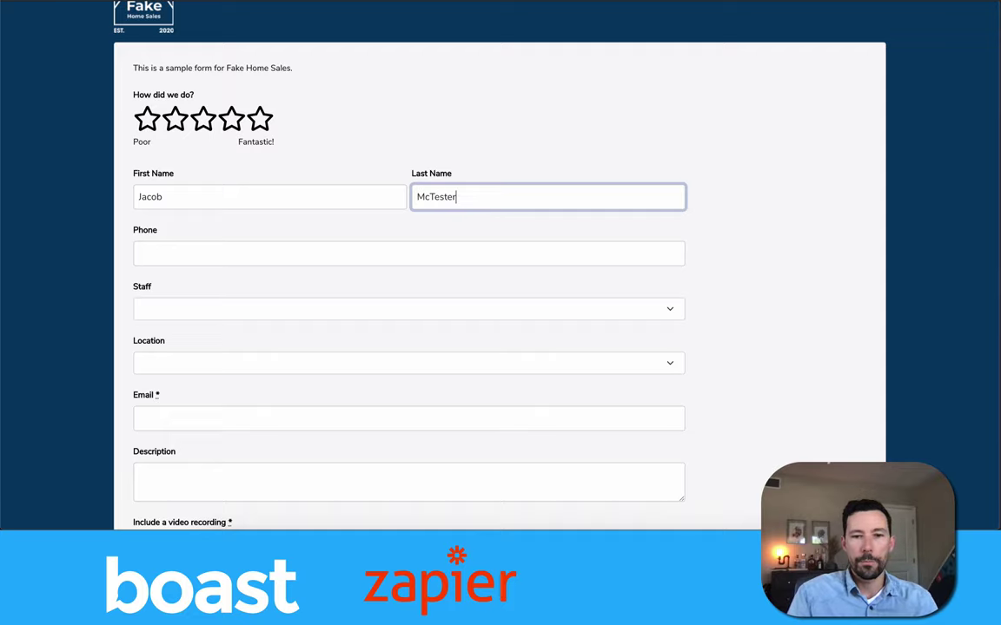
{"action": "left_click", "coordinate": [89, 188]}
Fill in the respondent's e-mail address and the description 'Best company ever.'.
{"action": "scroll", "coordinate": [88, 188], "scroll_direction": "down", "scroll_amount": 1}
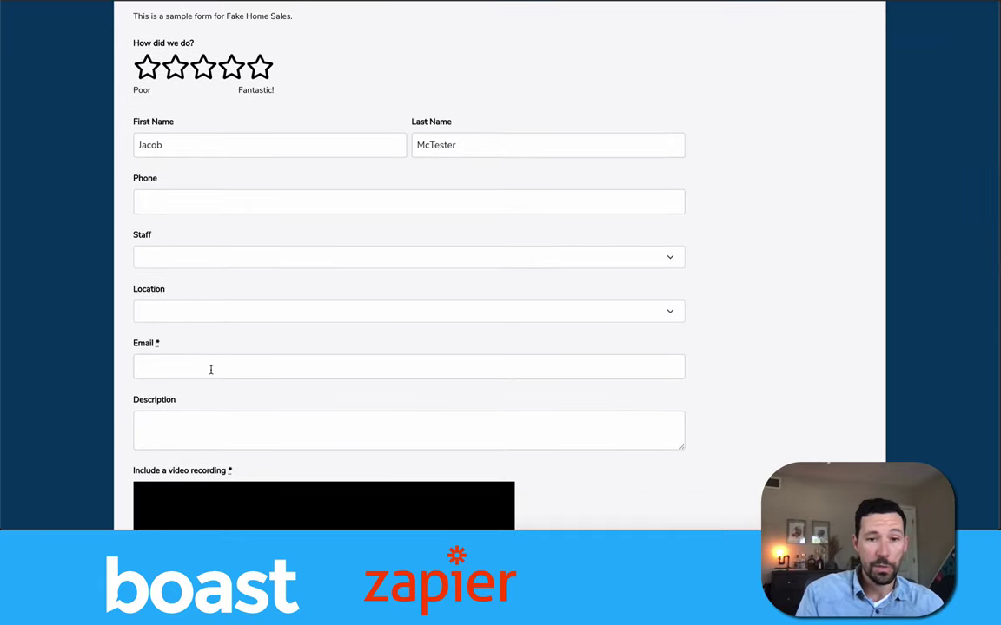
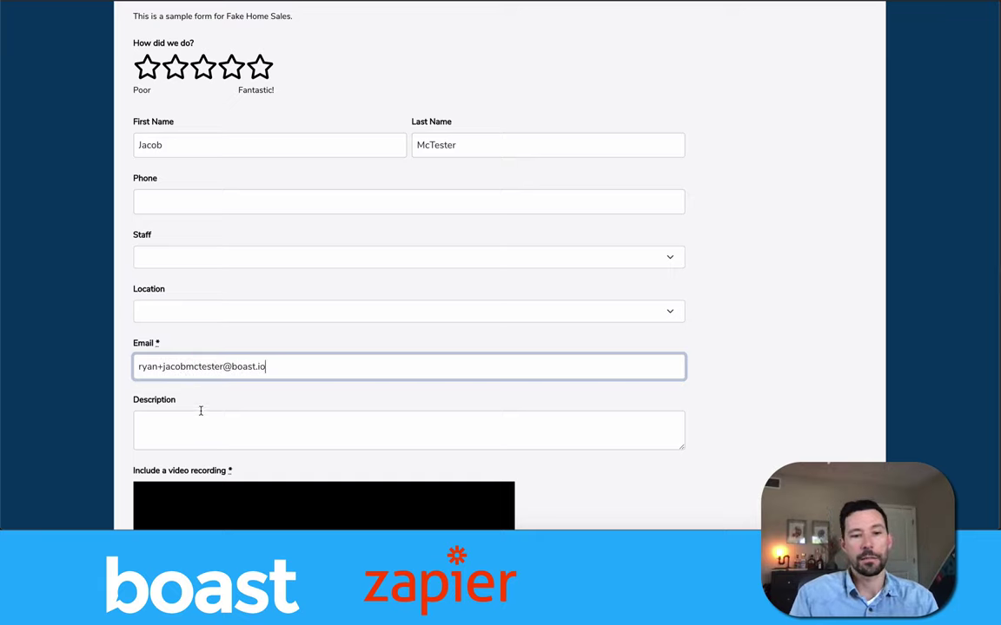
{"action": "left_click", "coordinate": [200, 419]}
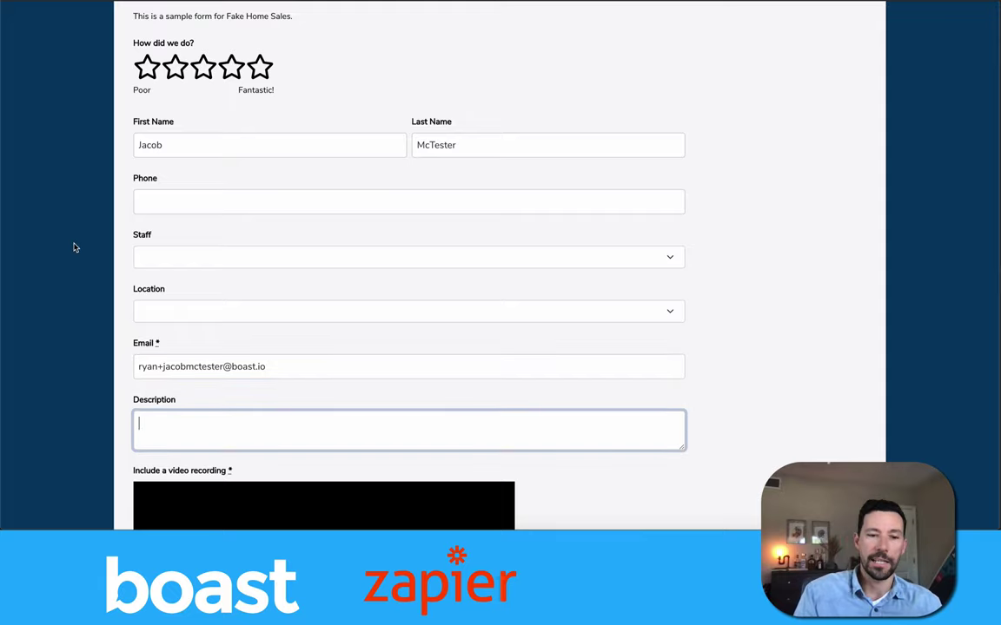
{"action": "scroll", "coordinate": [85, 254], "scroll_direction": "down", "scroll_amount": 1}
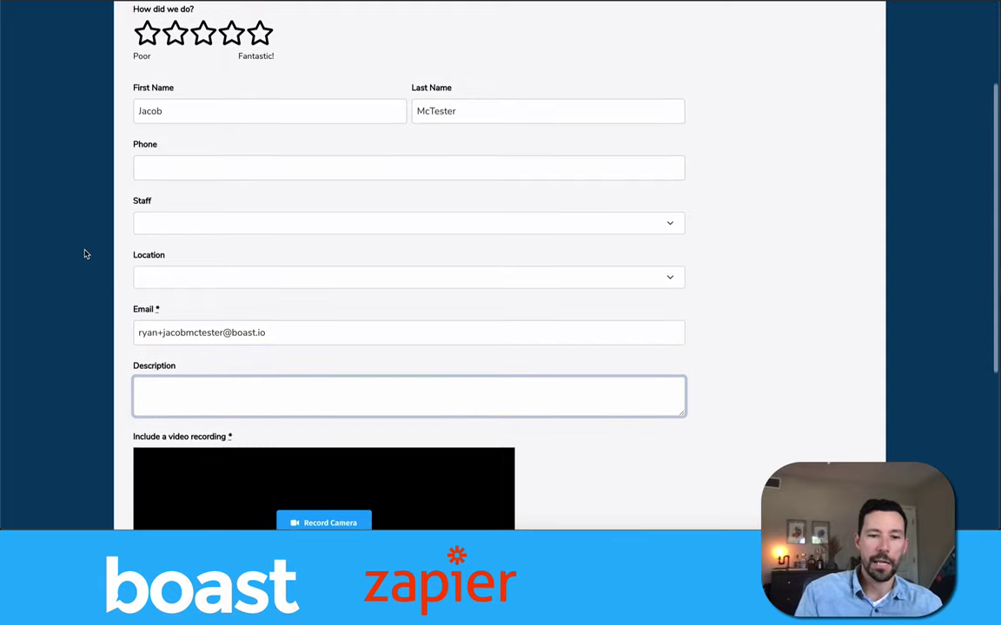
{"action": "scroll", "coordinate": [85, 254], "scroll_direction": "down", "scroll_amount": 2}
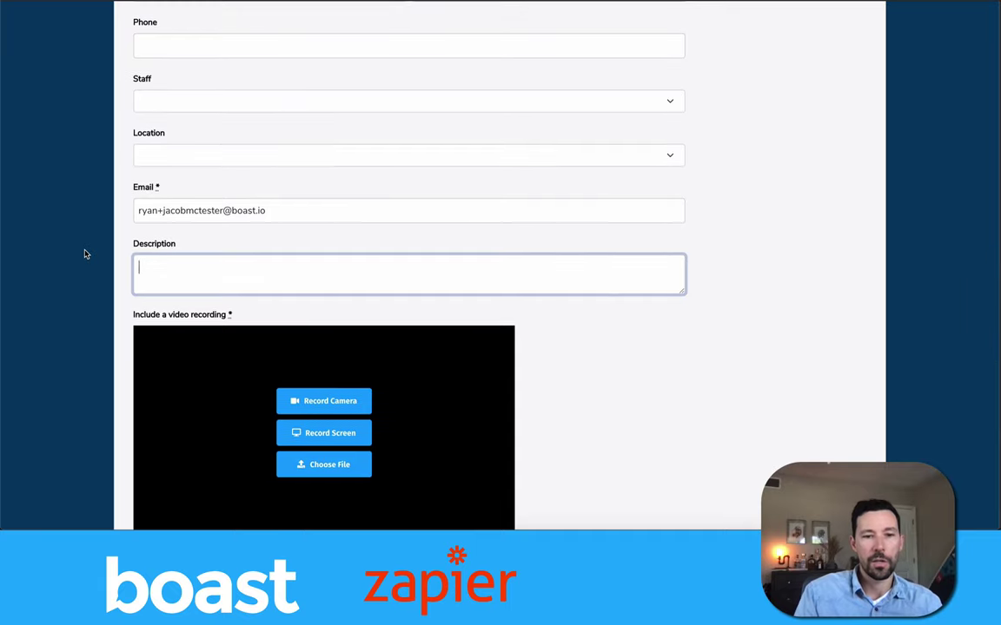
{"action": "scroll", "coordinate": [85, 254], "scroll_direction": "down", "scroll_amount": 1}
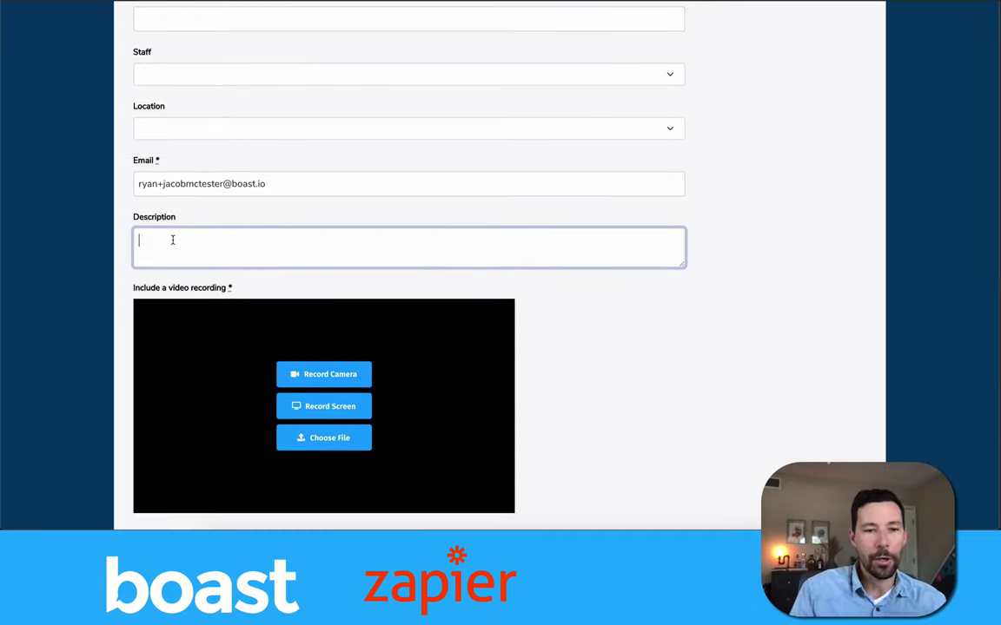
{"action": "type", "text": "Best company ever."}
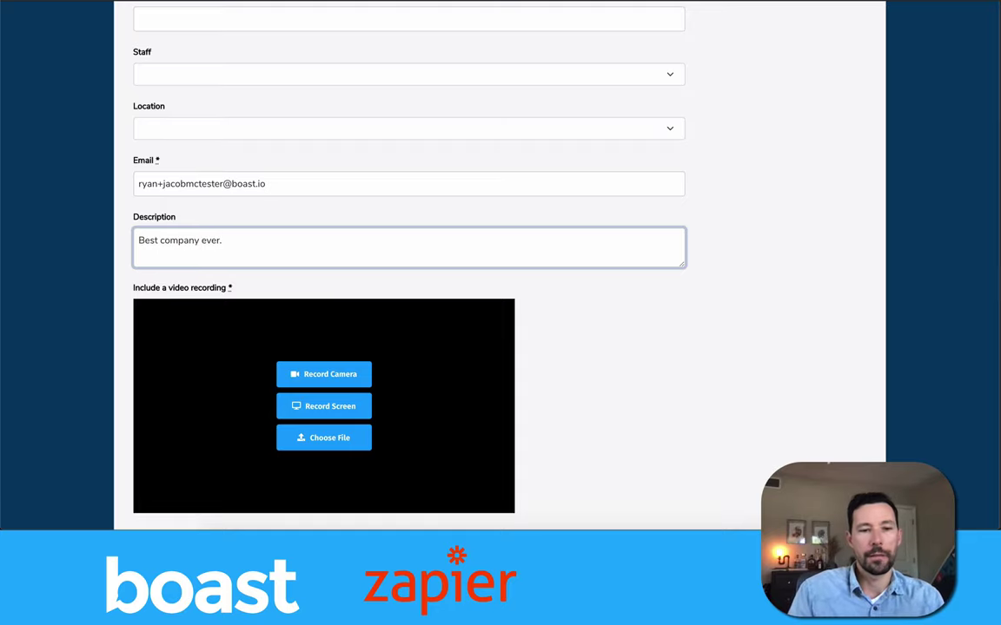
{"action": "scroll", "coordinate": [403, 311], "scroll_direction": "down", "scroll_amount": 4}
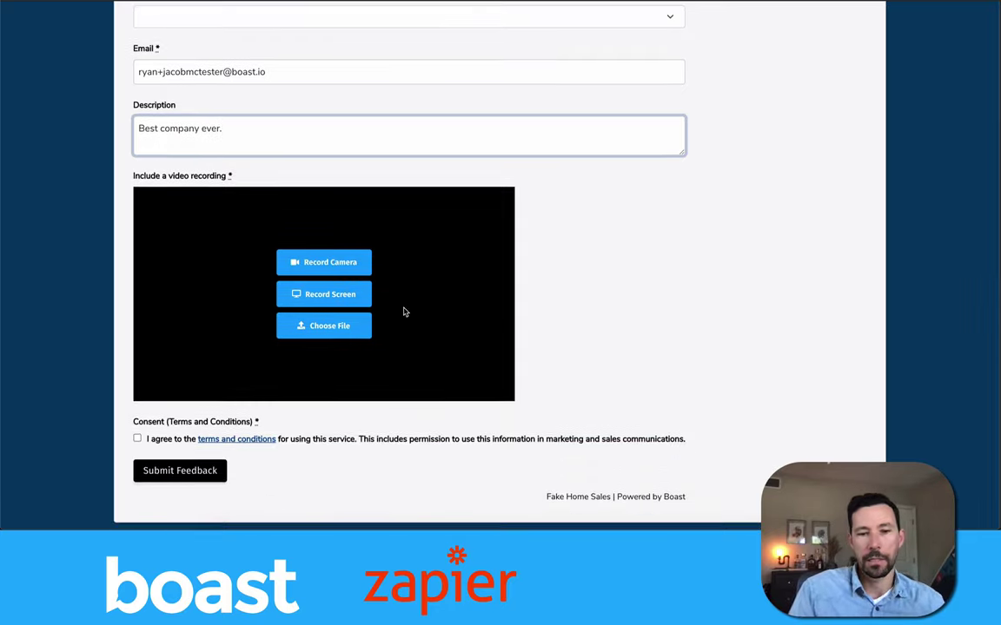
Record a short camera video response, allowing camera and microphone access.
{"action": "left_click", "coordinate": [497, 254]}
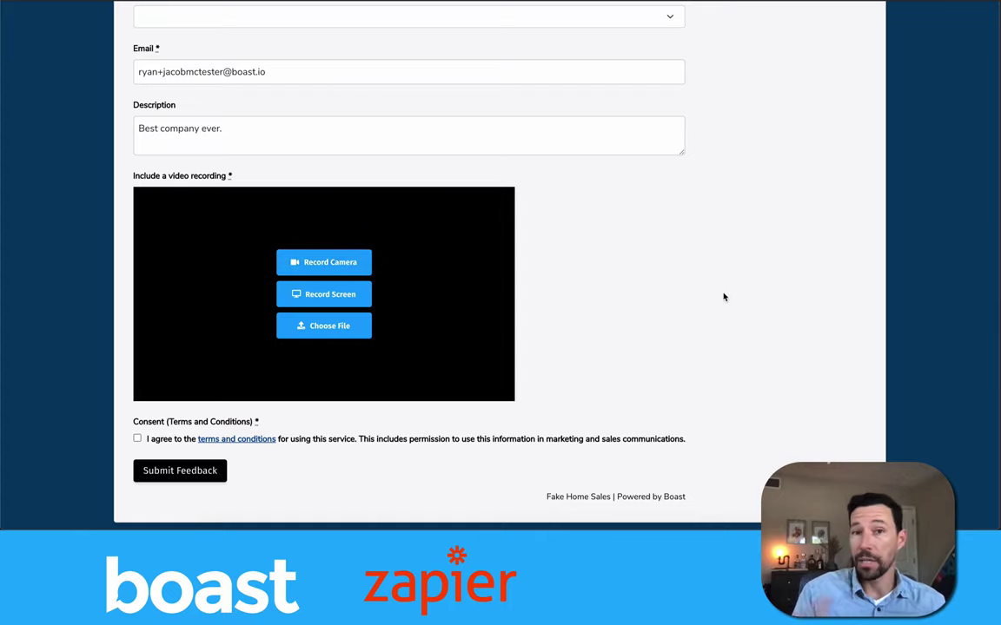
{"action": "left_click", "coordinate": [344, 262]}
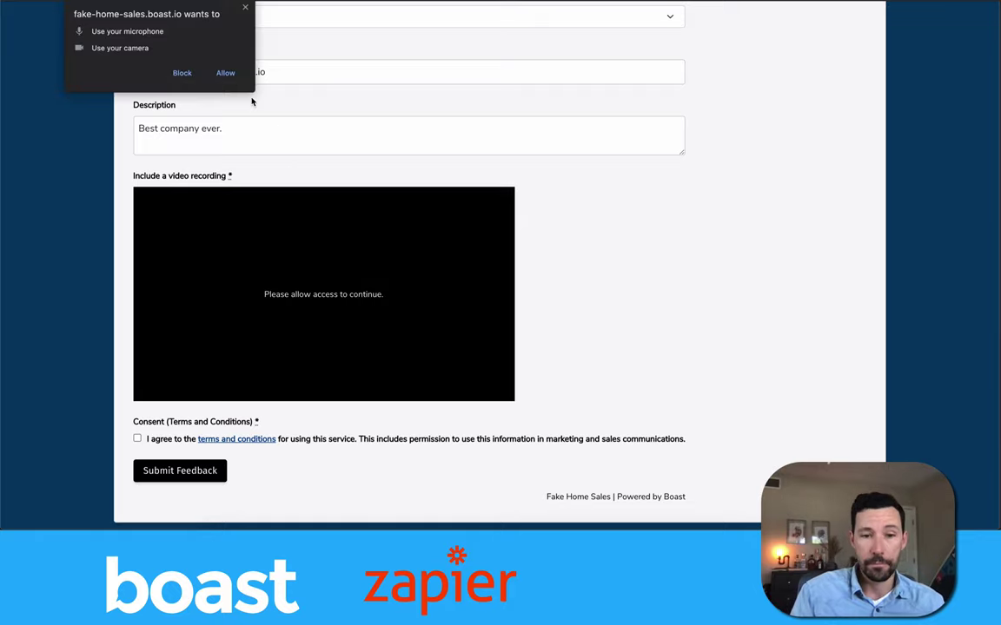
{"action": "left_click", "coordinate": [226, 75]}
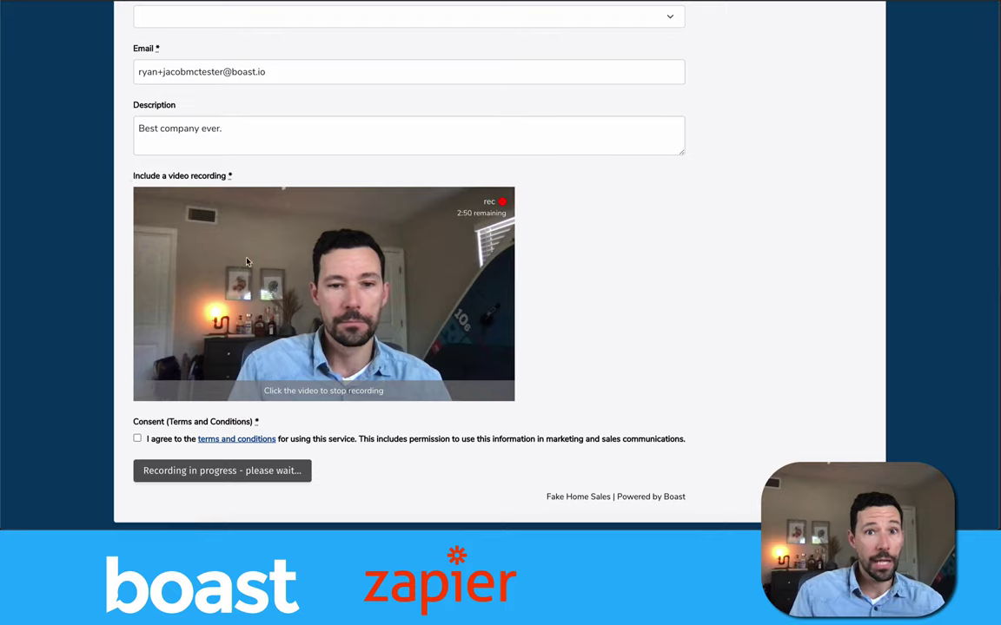
{"action": "left_click", "coordinate": [289, 318]}
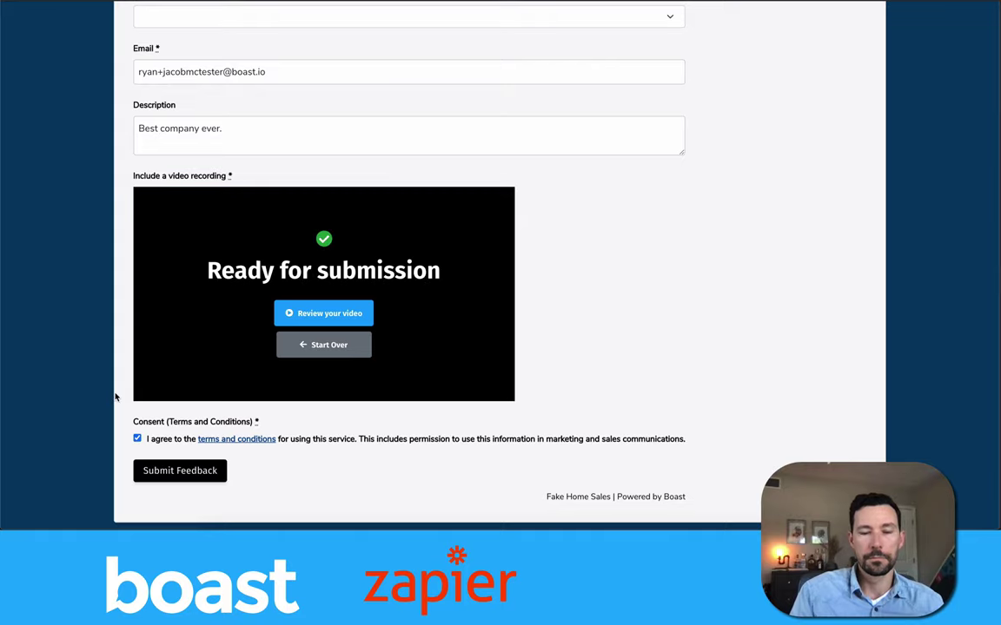
Submit the feedback, close the Share page, and view the Responses list.
{"action": "left_click", "coordinate": [170, 469]}
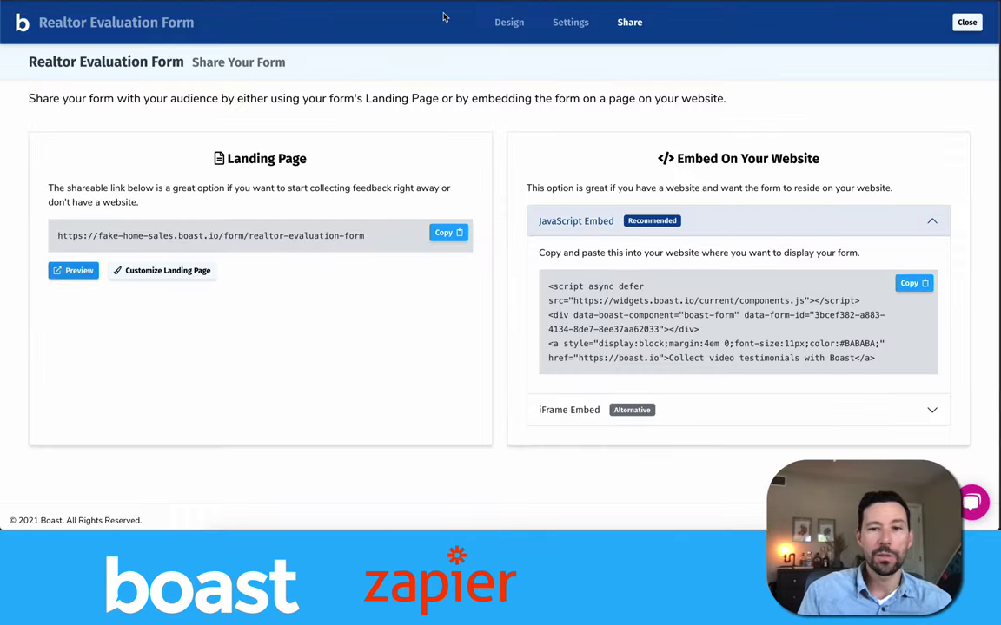
{"action": "left_click", "coordinate": [973, 26]}
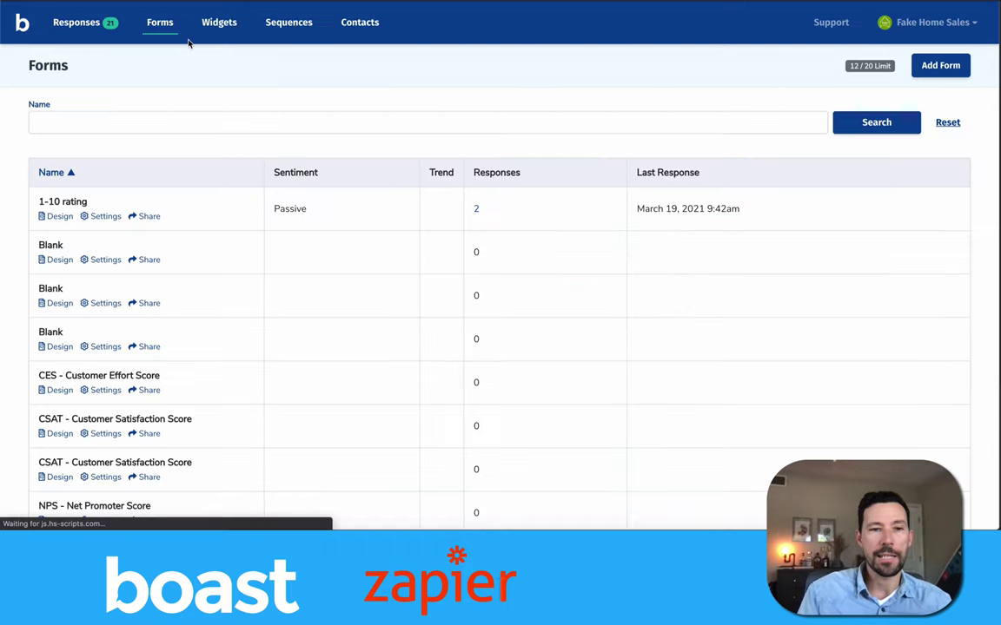
{"action": "left_click", "coordinate": [77, 25]}
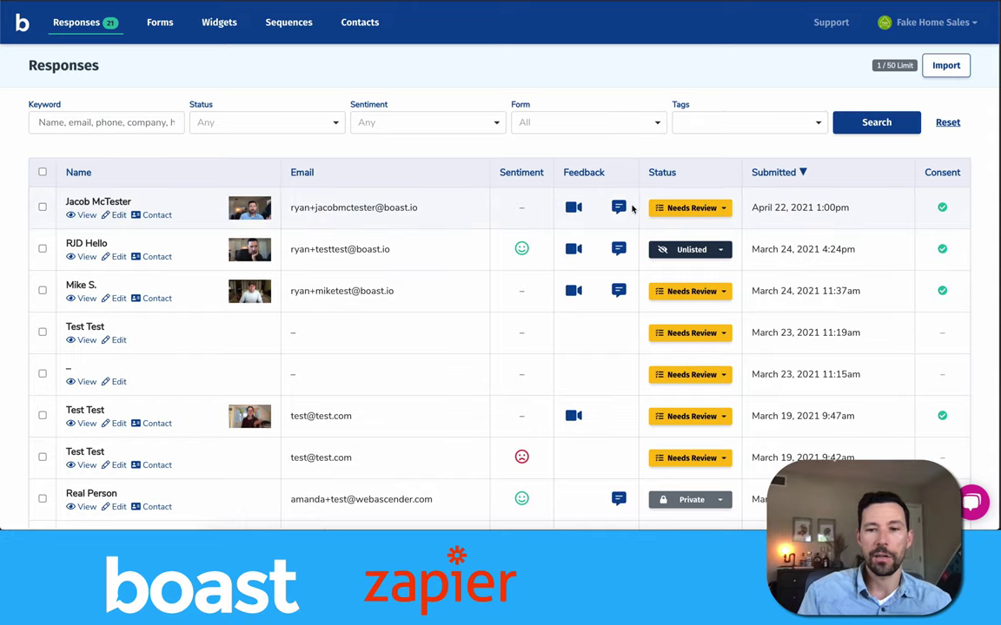
Change the April 22, 2021 response's status from Needs Review to Published.
{"action": "left_click", "coordinate": [665, 209]}
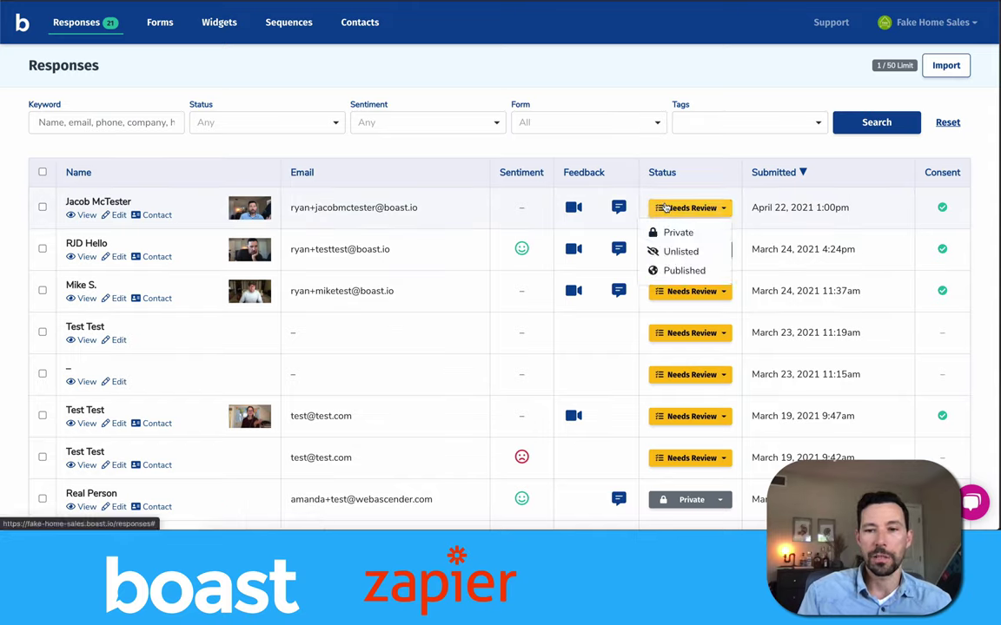
{"action": "left_click", "coordinate": [674, 270]}
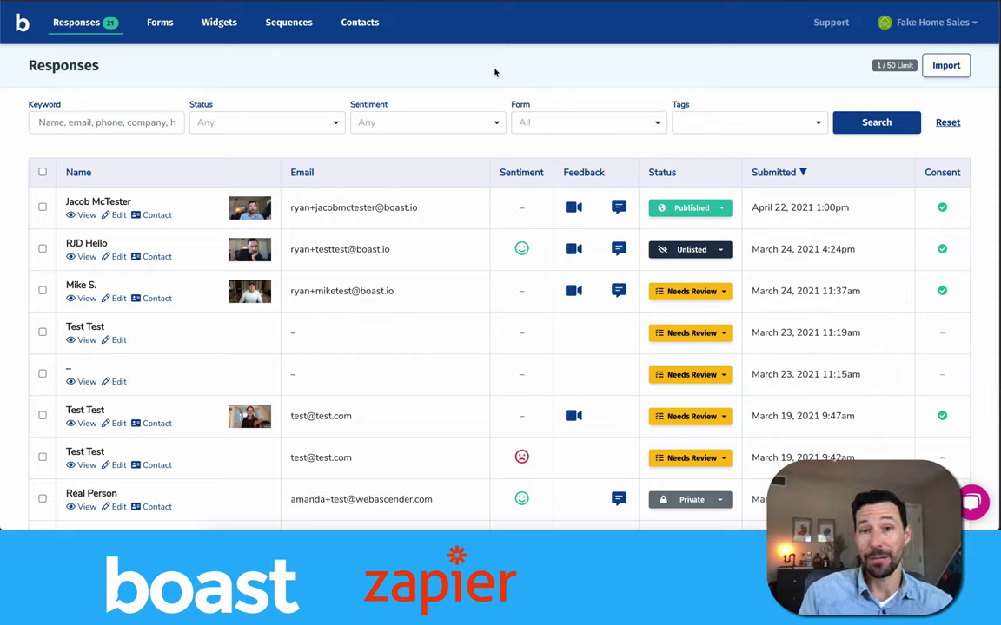
Play the newest 3.7 MB .mp4 response video from the Boast-videos Finder folder.
{"action": "key", "text": "super+Tab"}
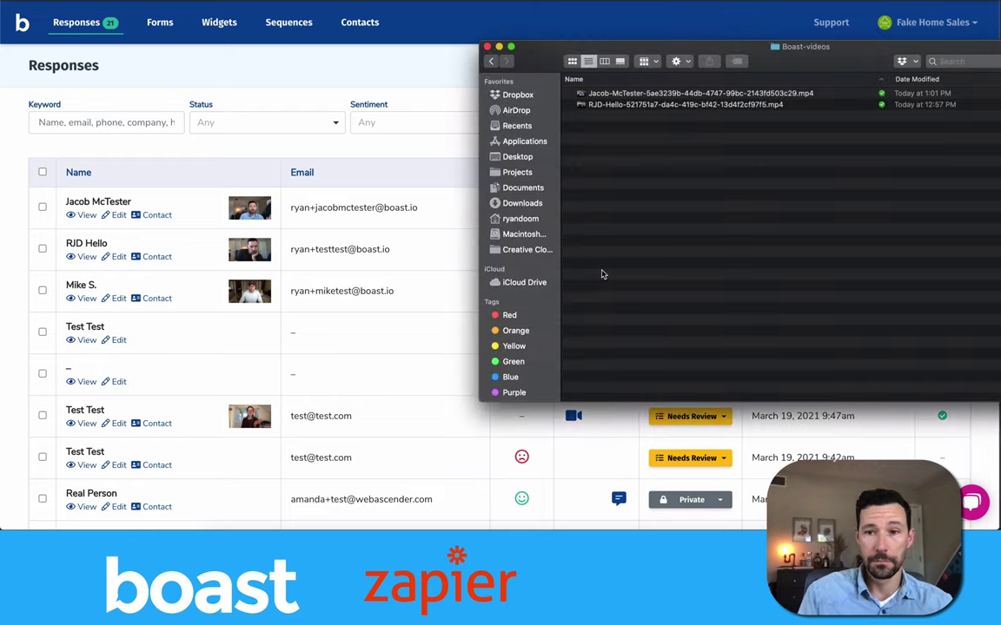
{"action": "double_click", "coordinate": [599, 47]}
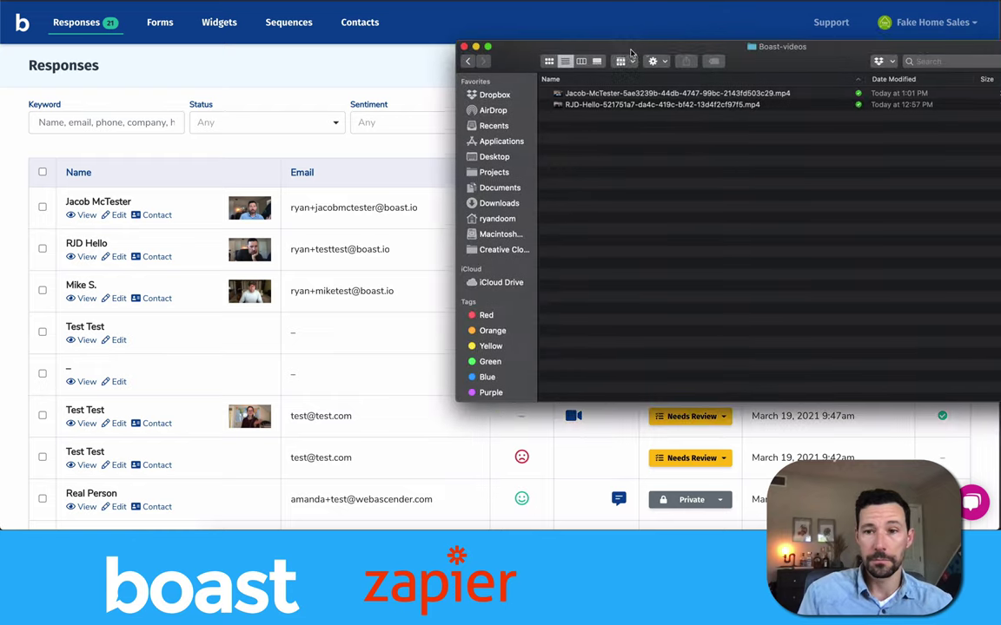
{"action": "left_click_drag", "start_coordinate": [587, 58], "coordinate": [344, 58]}
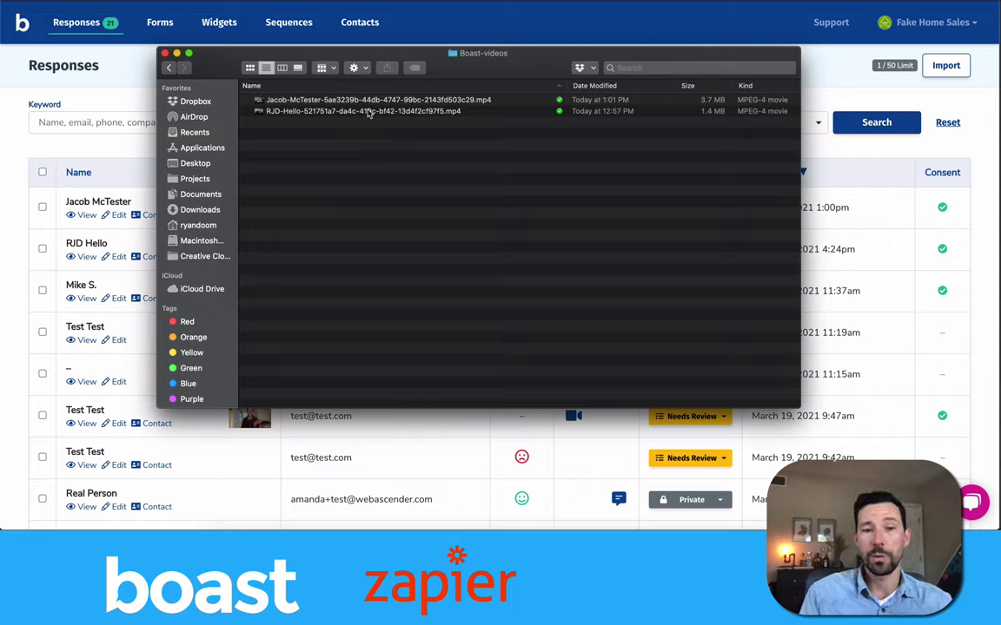
{"action": "left_click", "coordinate": [368, 111]}
{"action": "left_click", "coordinate": [370, 225]}
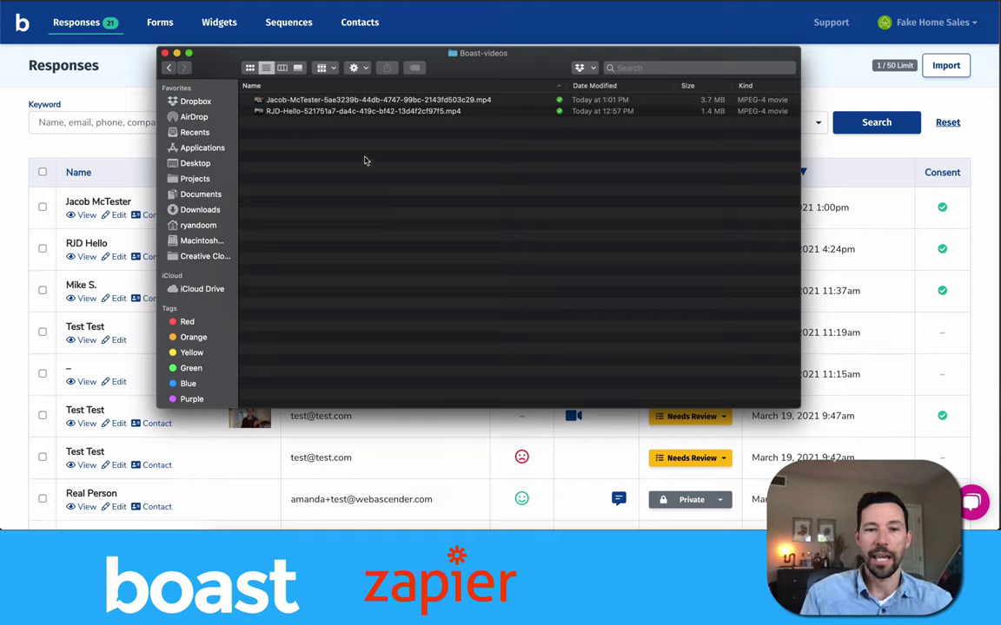
{"action": "left_click", "coordinate": [374, 101]}
{"action": "double_click", "coordinate": [375, 101]}
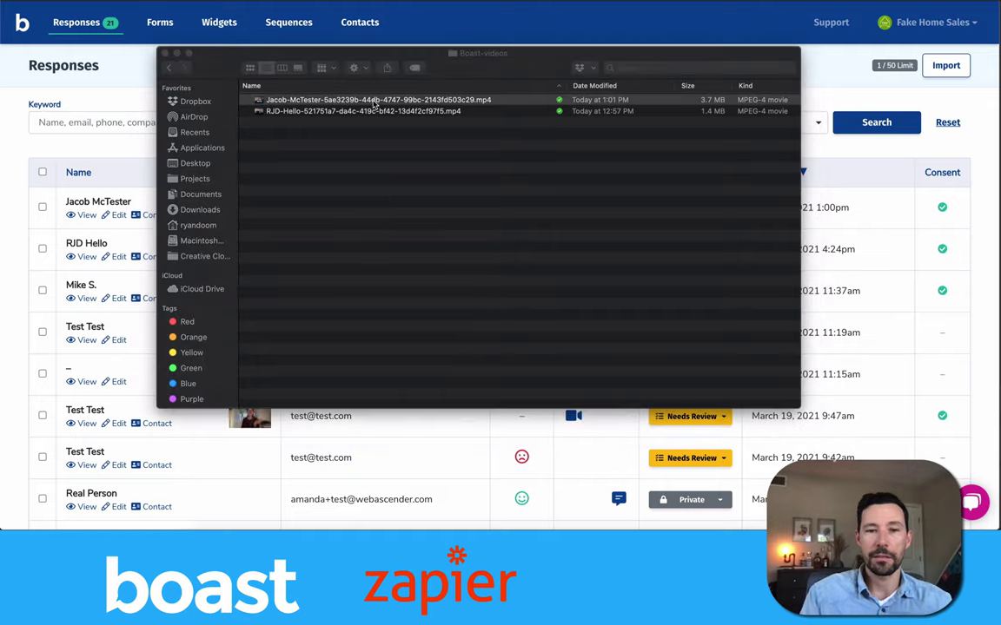